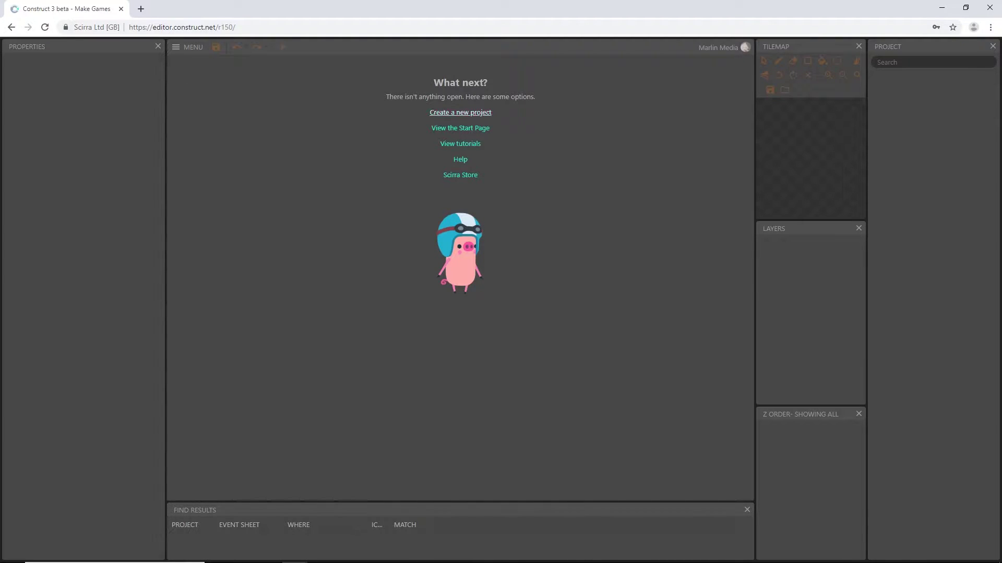
Create a new project named "castle run" using the SD portrait 9:16 preset
{"action": "left_click", "coordinate": [460, 112]}
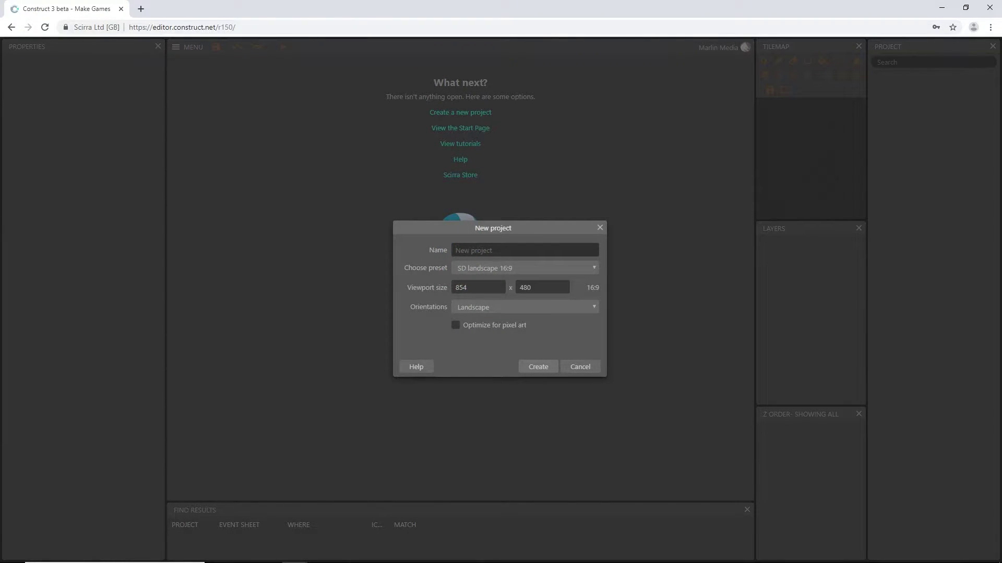
{"action": "type", "text": "castle run"}
{"action": "key", "text": "Tab"}
{"action": "left_click", "coordinate": [524, 268]}
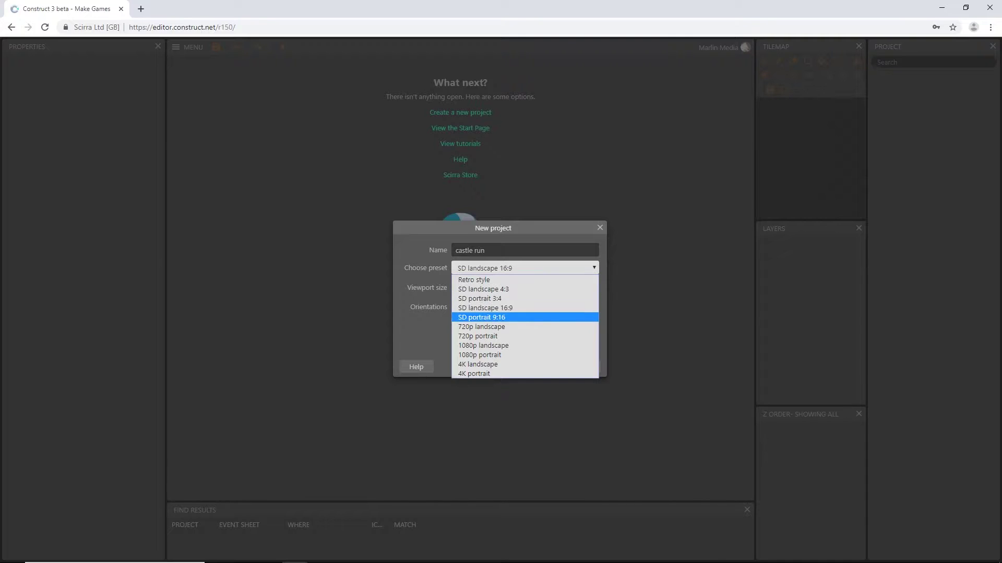
{"action": "key", "text": "Return"}
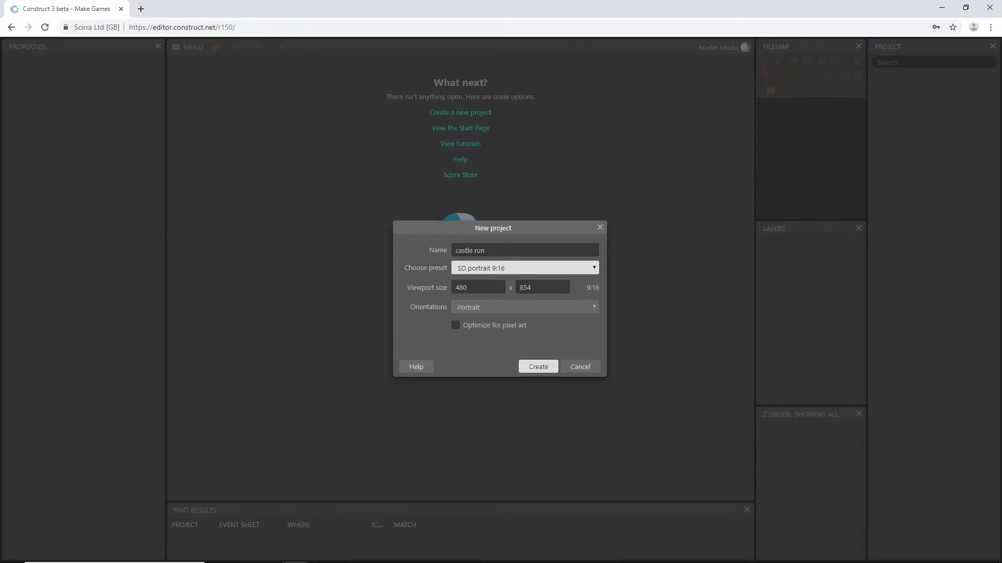
{"action": "key", "text": "Return"}
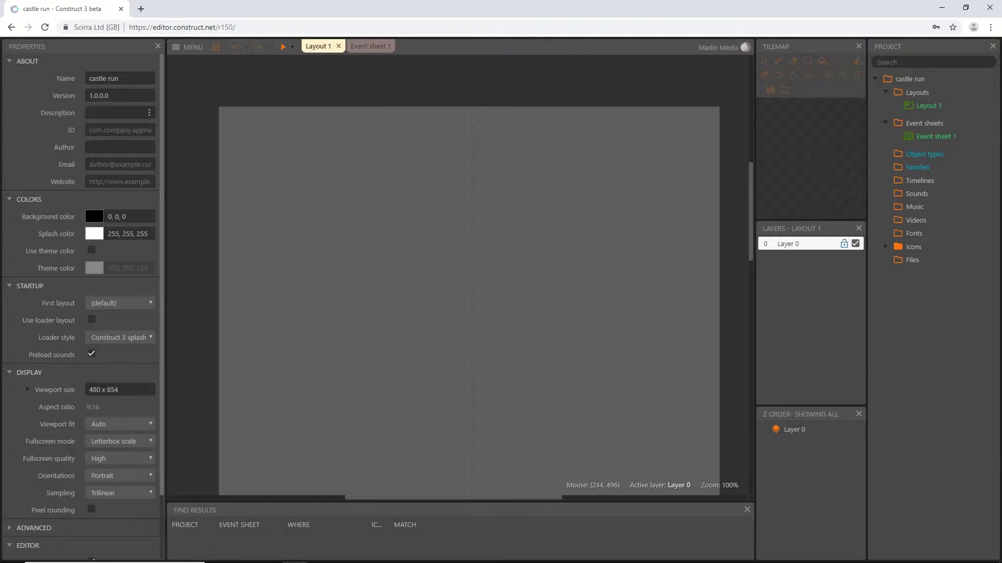
Set the size of Layout 1 to a width of 1500 and a height of 2000
{"action": "scroll", "coordinate": [354, 351], "scroll_direction": "down", "scroll_amount": 4, "text": "ctrl"}
{"action": "middle_click_drag", "start_coordinate": [319, 378], "coordinate": [333, 285]}
{"action": "left_click", "coordinate": [332, 286]}
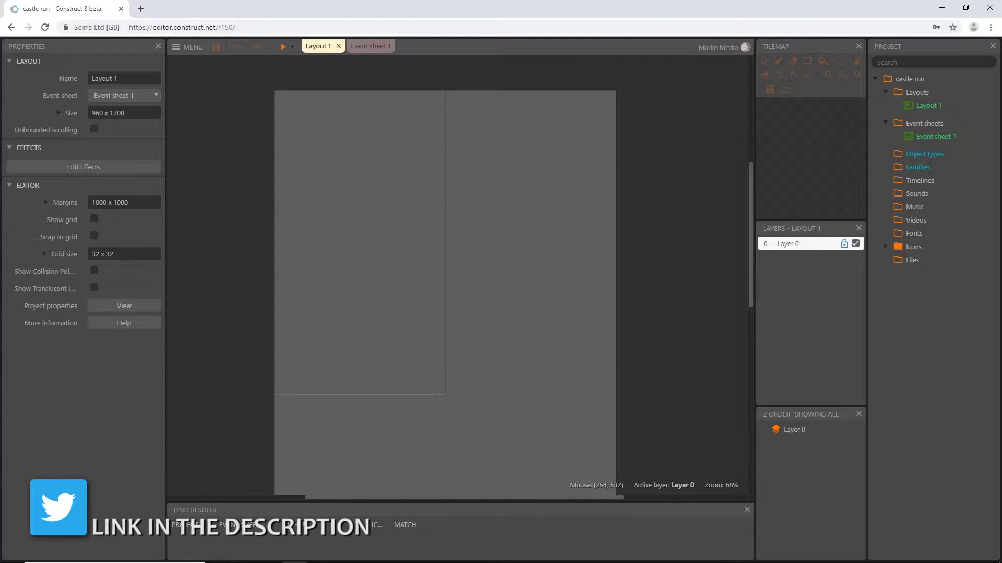
{"action": "scroll", "coordinate": [344, 277], "scroll_direction": "down", "scroll_amount": 3, "text": "ctrl"}
{"action": "middle_click_drag", "start_coordinate": [344, 277], "coordinate": [363, 240]}
{"action": "scroll", "coordinate": [380, 286], "scroll_direction": "down", "scroll_amount": 4, "text": "ctrl"}
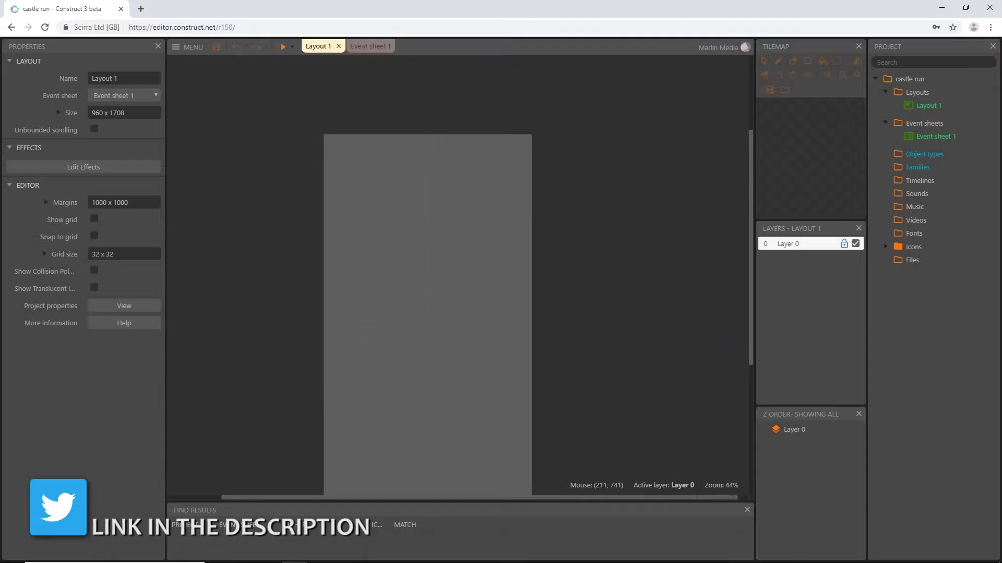
{"action": "scroll", "coordinate": [463, 326], "scroll_direction": "up", "scroll_amount": 1}
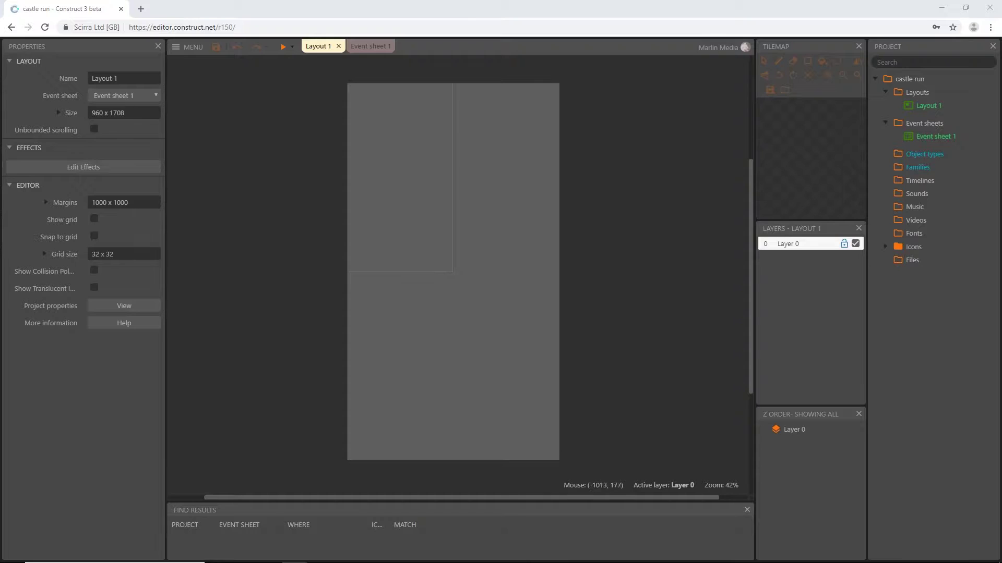
{"action": "left_click", "coordinate": [58, 113]}
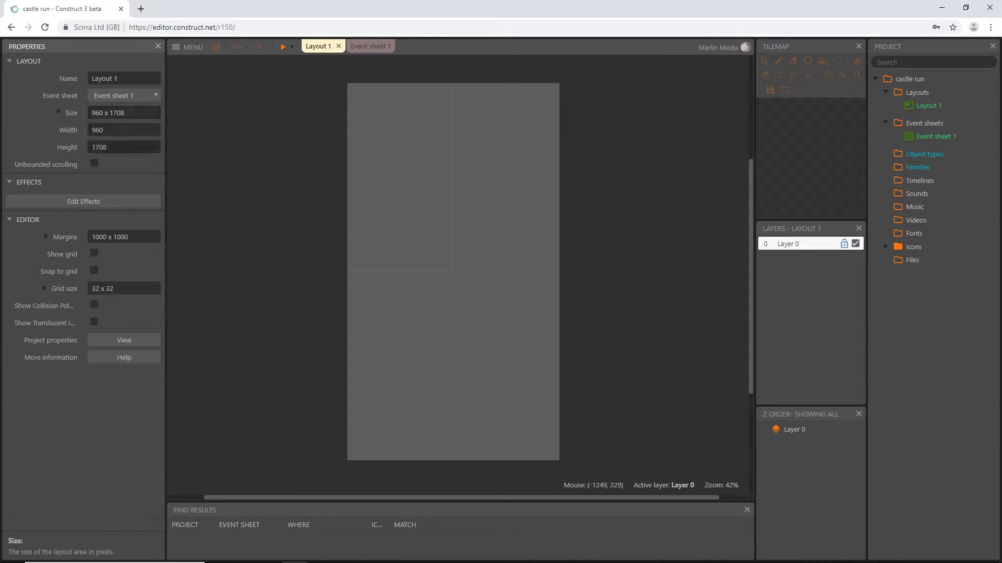
{"action": "left_click", "coordinate": [123, 130]}
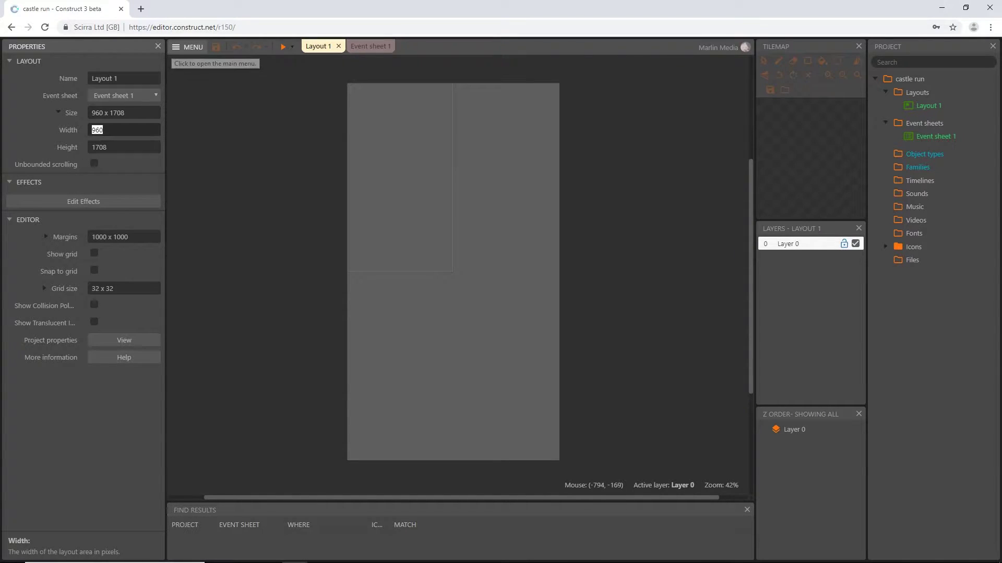
{"action": "type", "text": "1500"}
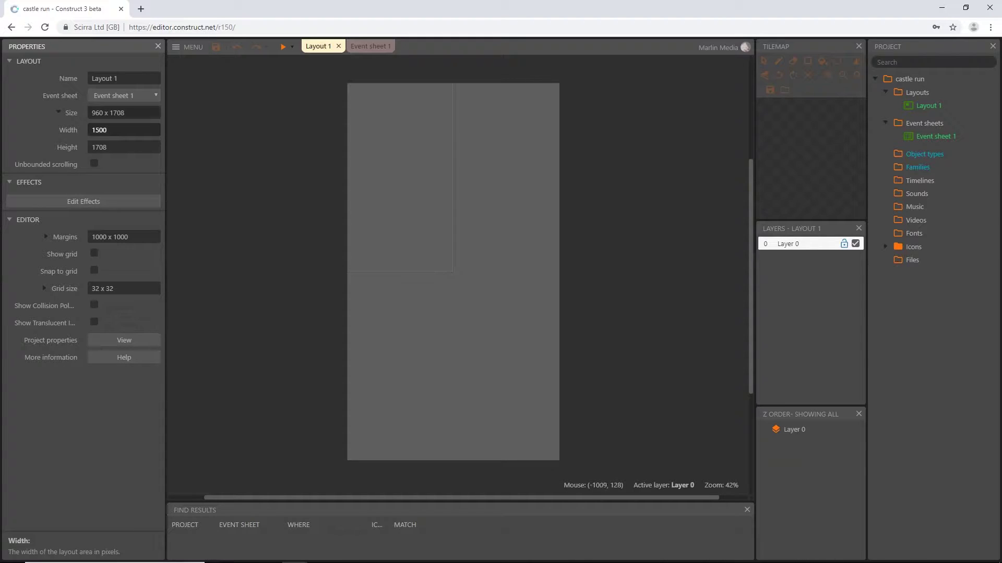
{"action": "key", "text": "Tab"}
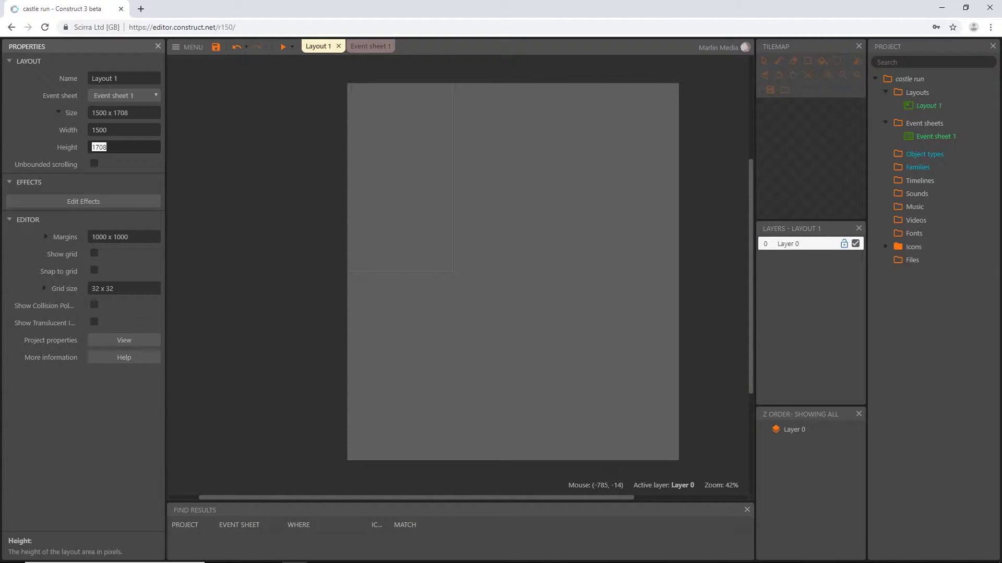
{"action": "type", "text": "2000"}
{"action": "key", "text": "Tab"}
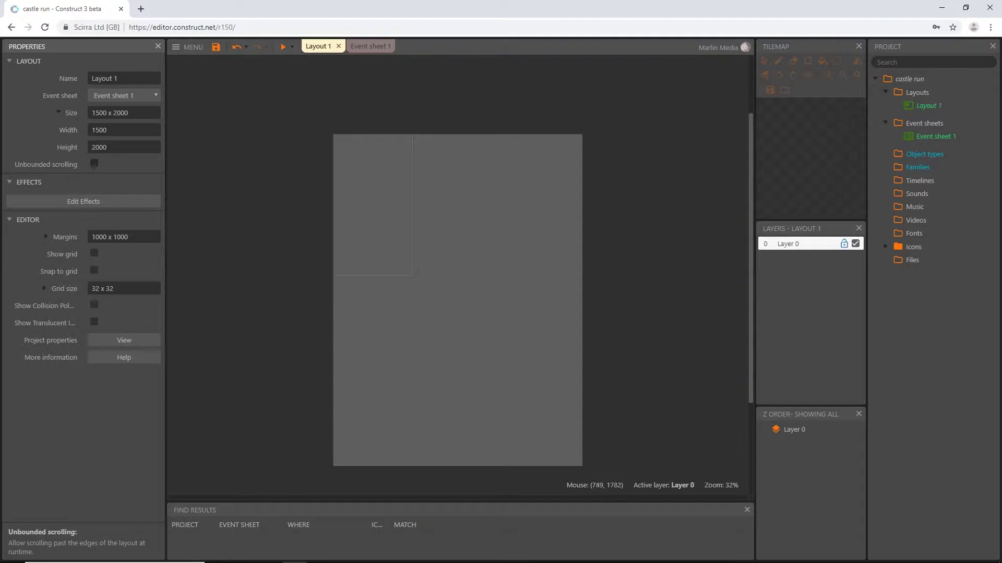
Set the project's viewport size to 360 x 640, then return to the layout's properties
{"action": "scroll", "coordinate": [457, 425], "scroll_direction": "up", "scroll_amount": 1, "text": "ctrl"}
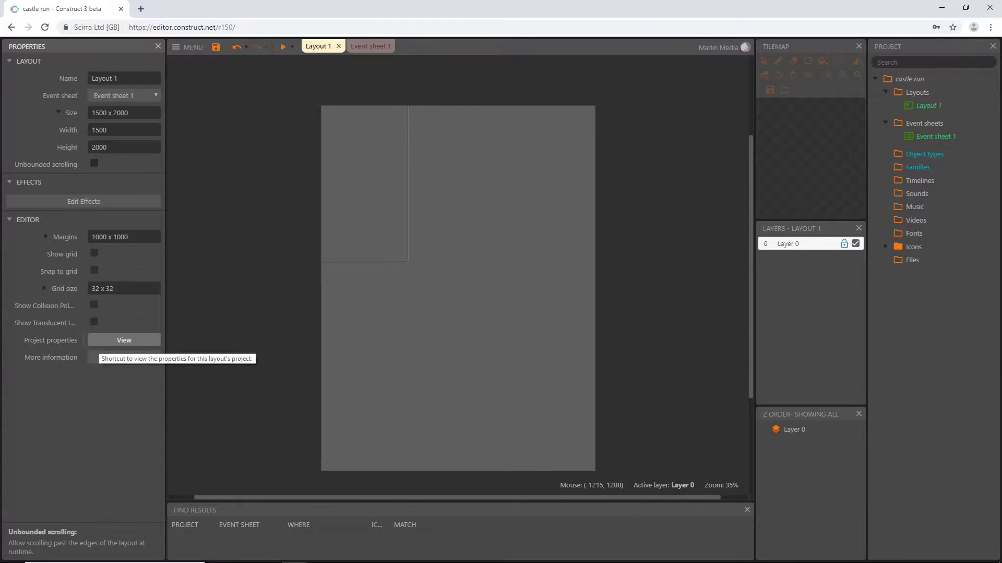
{"action": "left_click", "coordinate": [123, 340]}
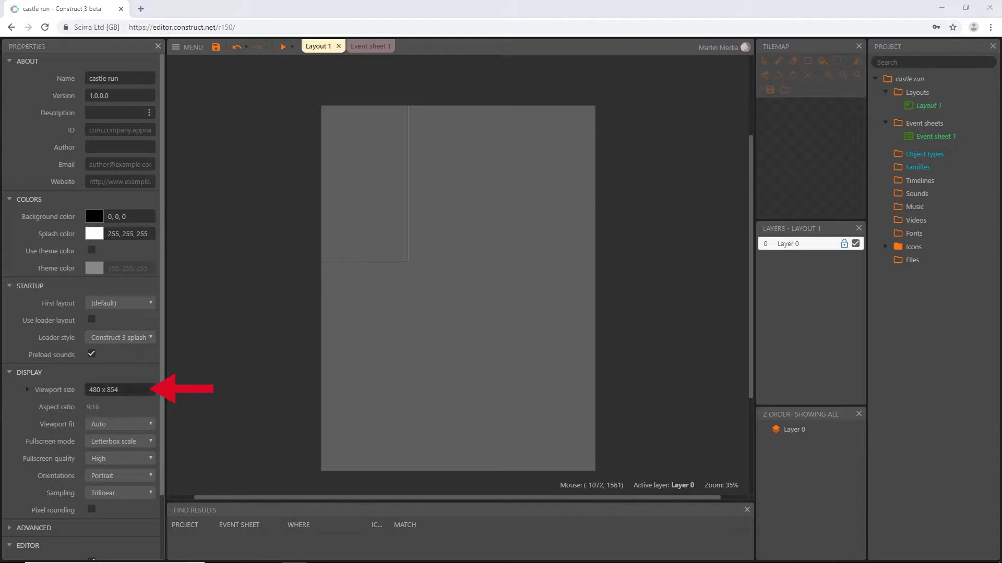
{"action": "left_click", "coordinate": [125, 391]}
{"action": "type", "text": "360"}
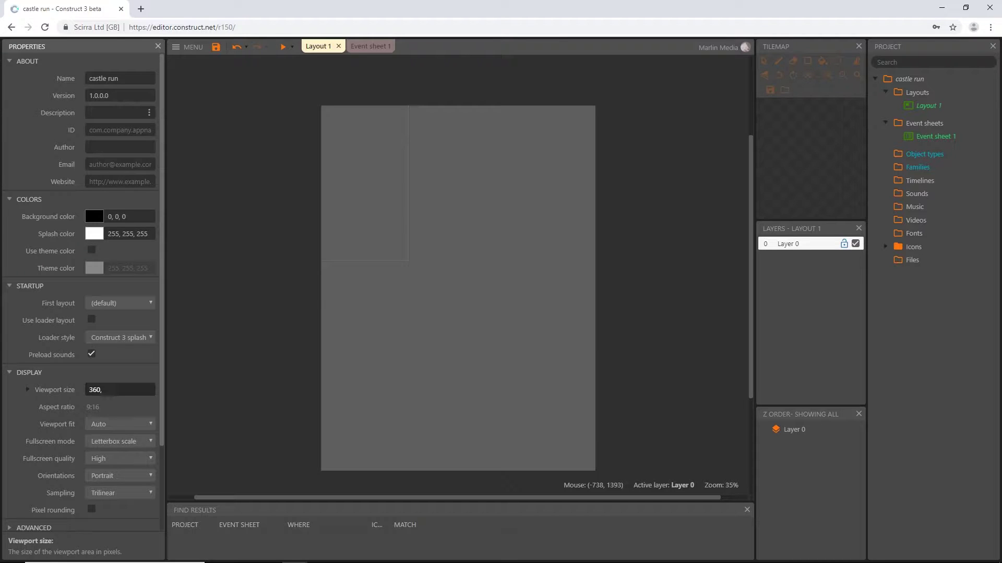
{"action": "type", "text": ",640"}
{"action": "key", "text": "Tab"}
{"action": "left_click", "coordinate": [374, 270]}
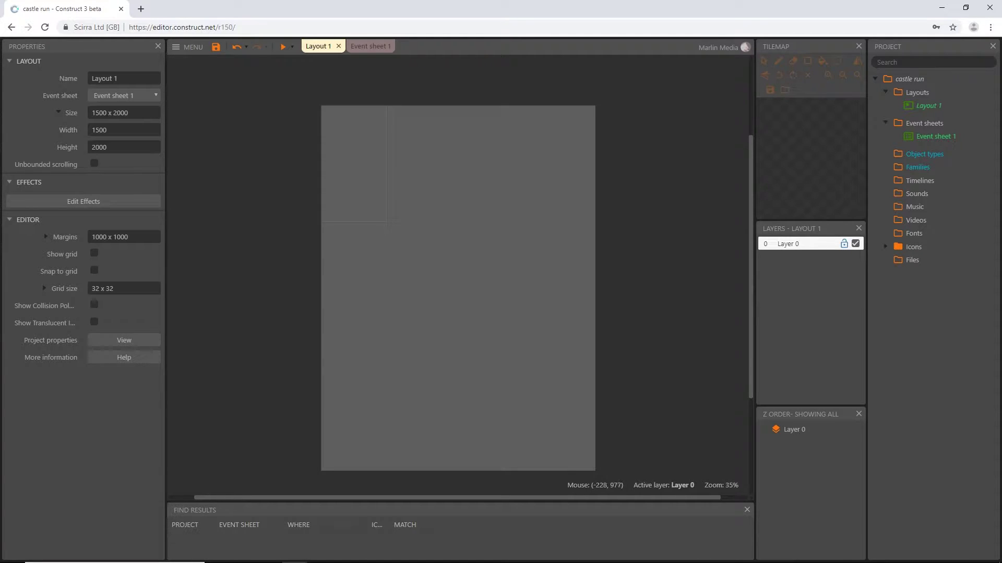
Insert a new Sprite object into the layout, placing it just outside the layout's edge
{"action": "double_click", "coordinate": [279, 284]}
{"action": "scroll", "coordinate": [641, 327], "scroll_direction": "down", "scroll_amount": 5}
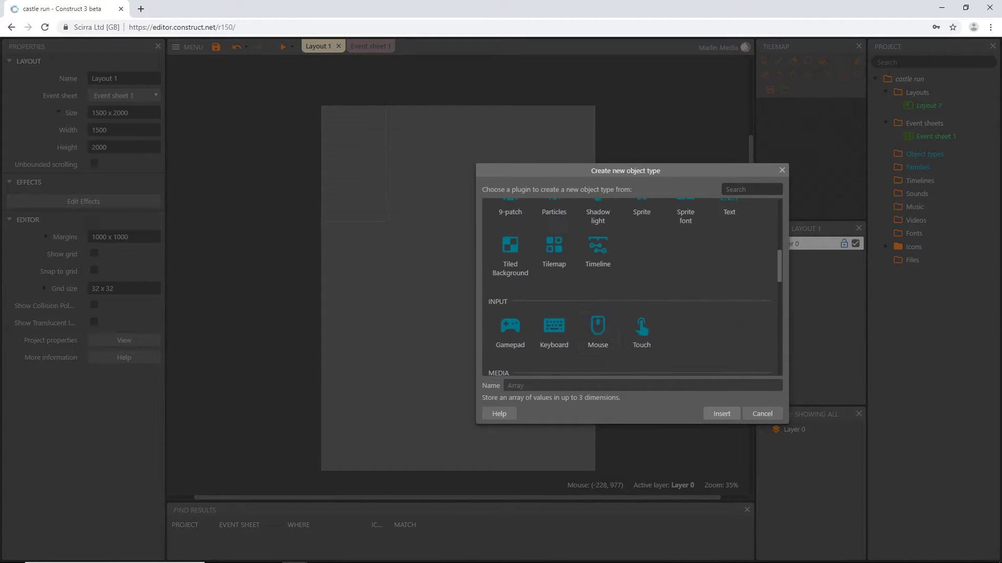
{"action": "scroll", "coordinate": [642, 327], "scroll_direction": "up", "scroll_amount": 1}
{"action": "double_click", "coordinate": [642, 252]}
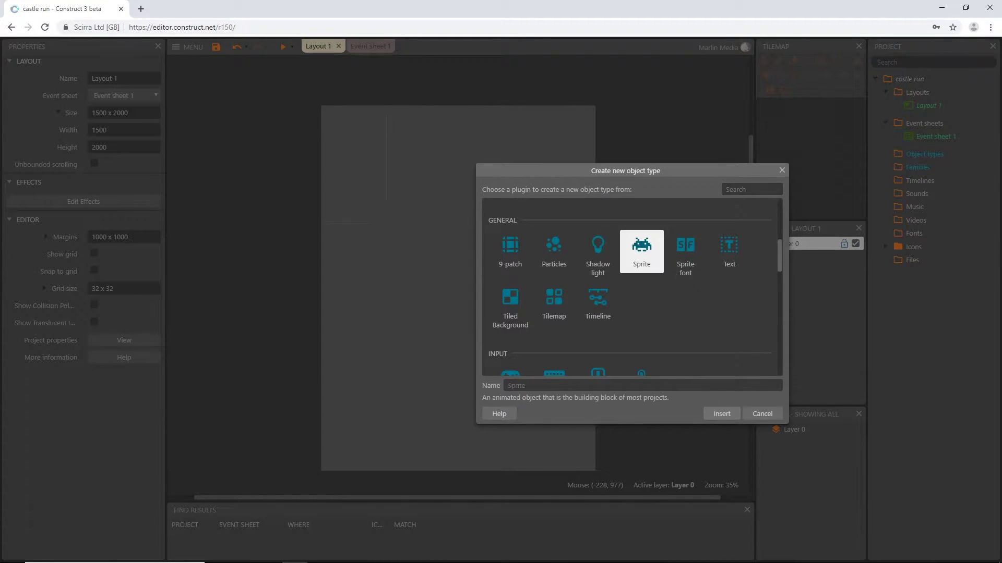
{"action": "left_click", "coordinate": [270, 252]}
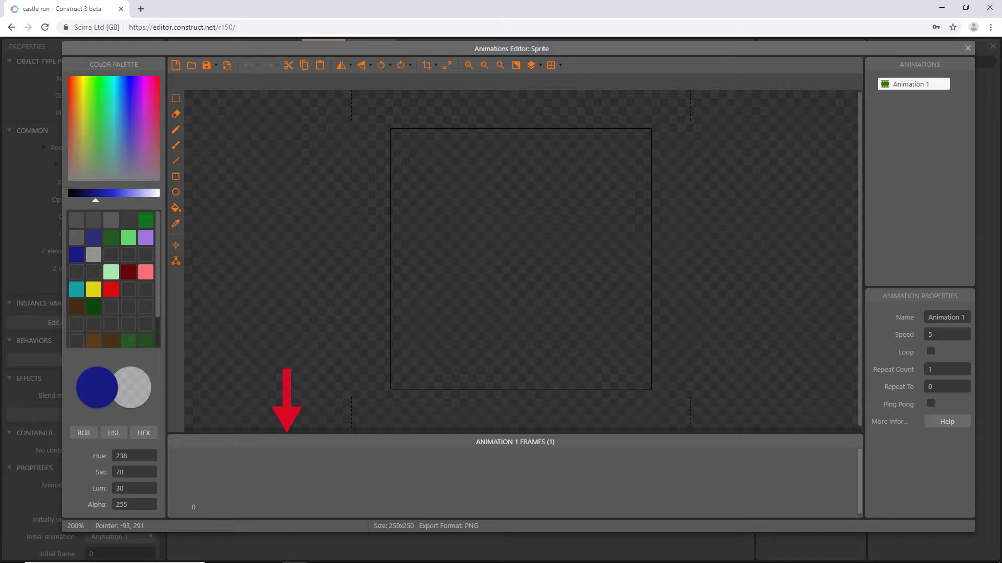
Import the sprite's animation frames from the knightSprite strip in the animations folder, splitting it into 8 horizontal cells
{"action": "right_click", "coordinate": [235, 487]}
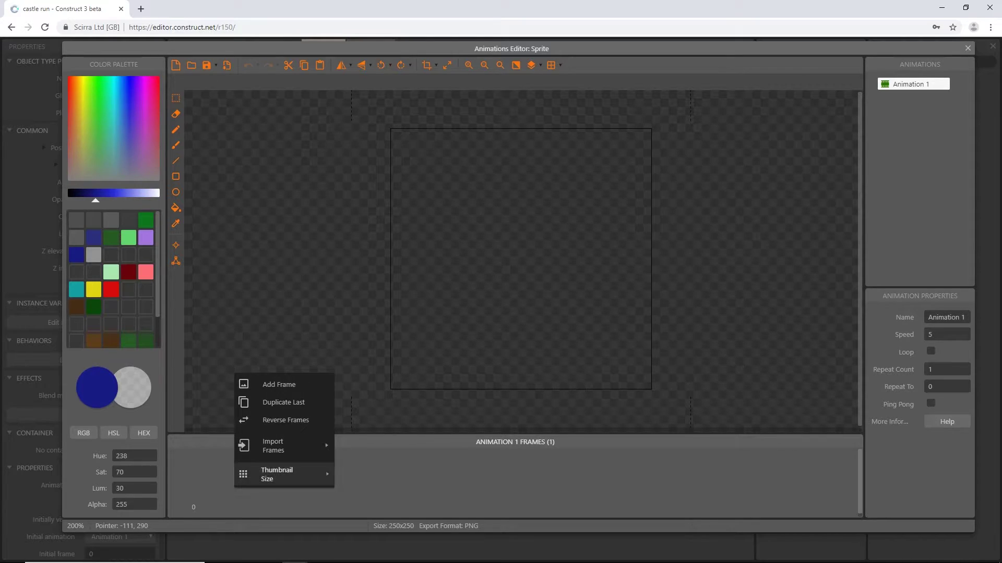
{"action": "mouse_move", "coordinate": [281, 446]}
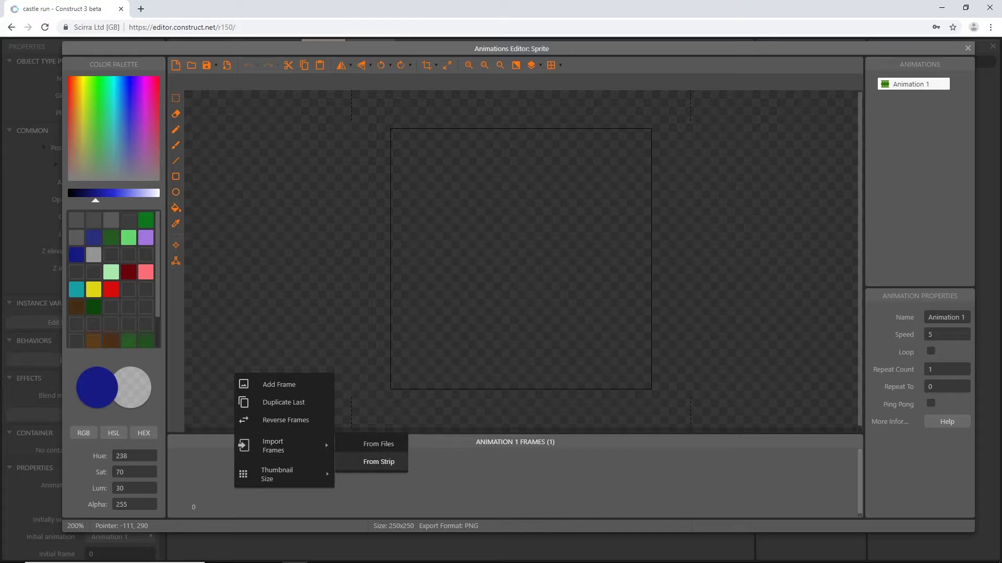
{"action": "left_click", "coordinate": [379, 461]}
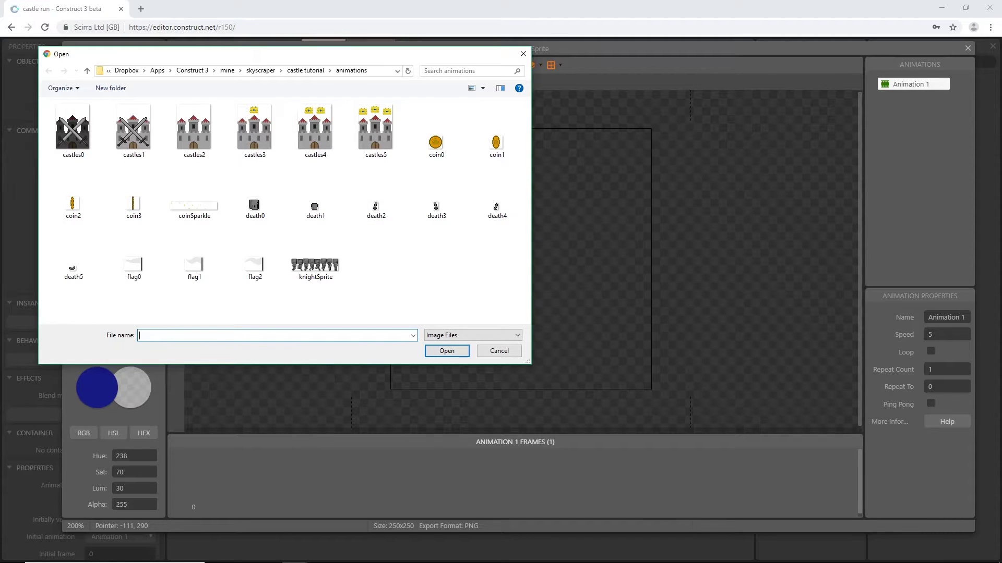
{"action": "left_click", "coordinate": [305, 70]}
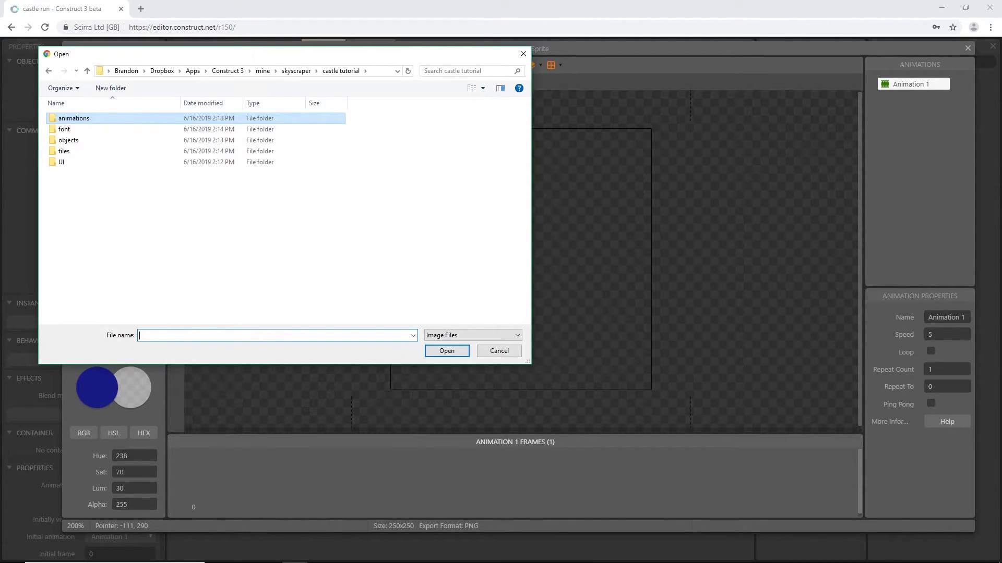
{"action": "double_click", "coordinate": [58, 118]}
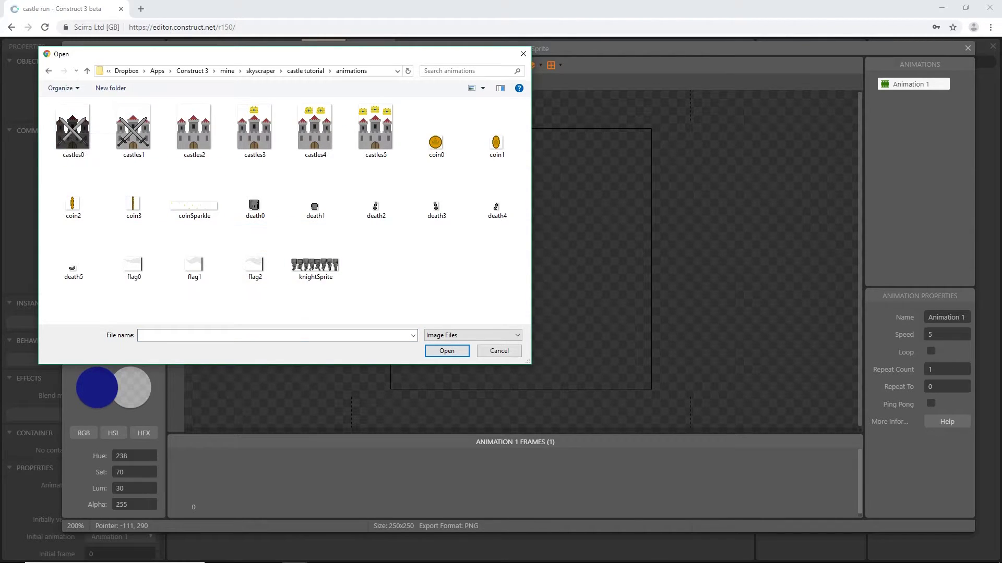
{"action": "left_click", "coordinate": [315, 253]}
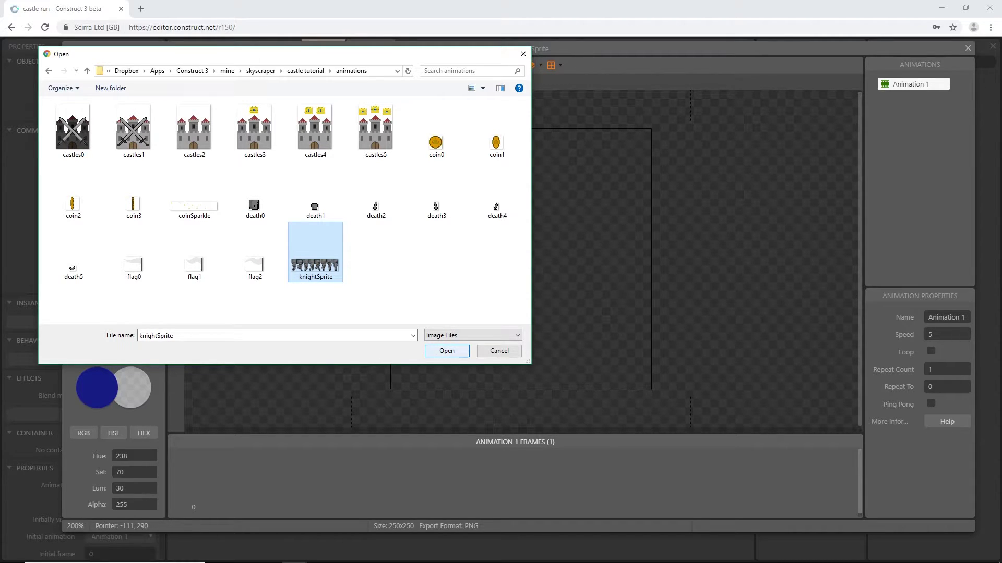
{"action": "left_click", "coordinate": [446, 350]}
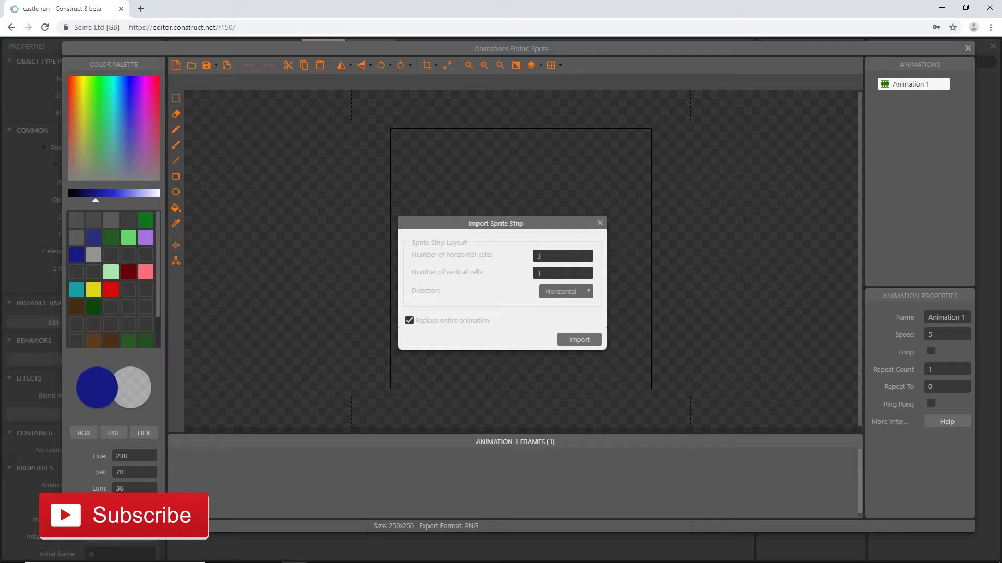
{"action": "left_click", "coordinate": [563, 256]}
{"action": "type", "text": "8"}
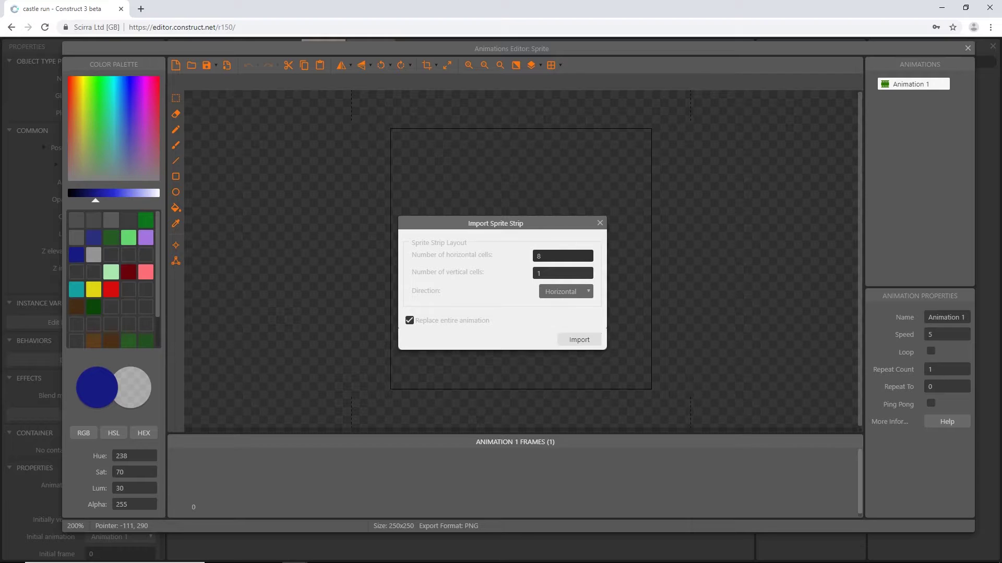
{"action": "left_click", "coordinate": [579, 340]}
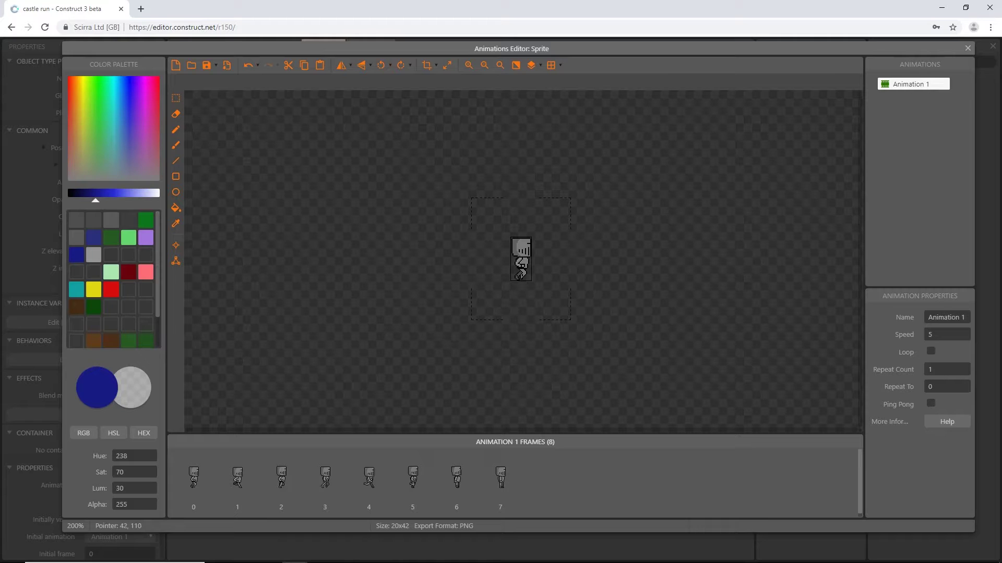
Step through the imported knight frames and examine the running pose in frame 4 up close
{"action": "left_click", "coordinate": [194, 483]}
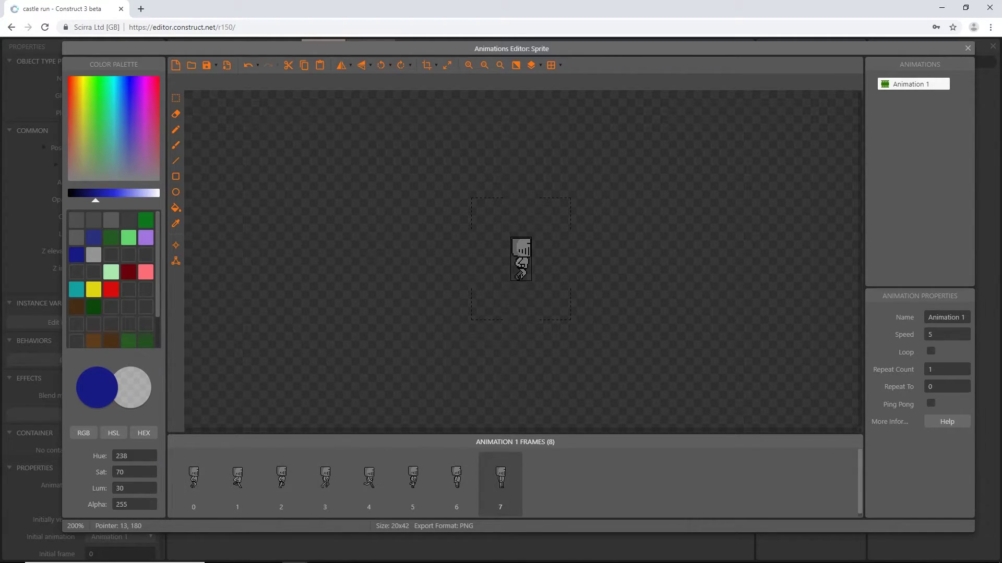
{"action": "left_click", "coordinate": [194, 484]}
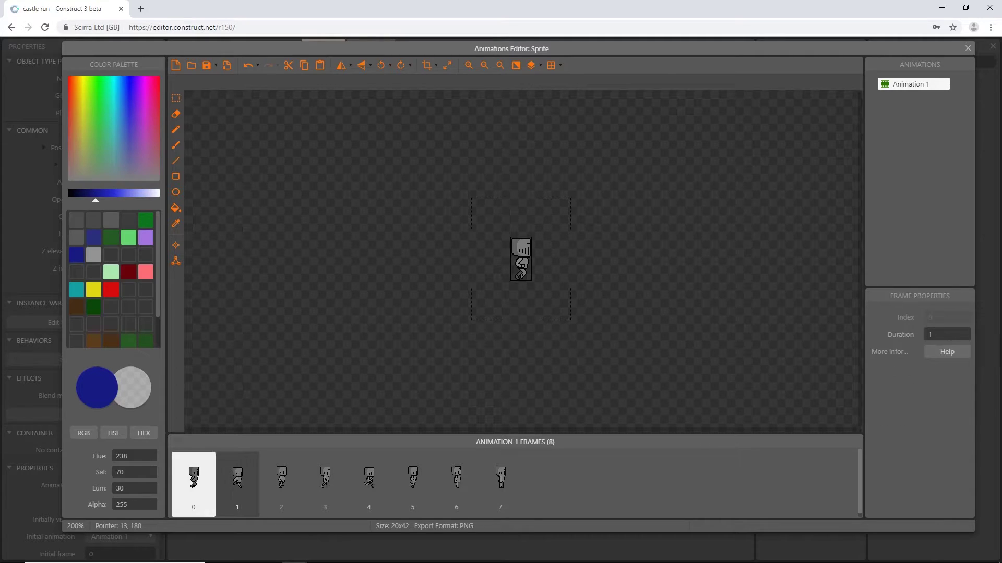
{"action": "left_click", "coordinate": [238, 484]}
{"action": "left_click", "coordinate": [281, 484]}
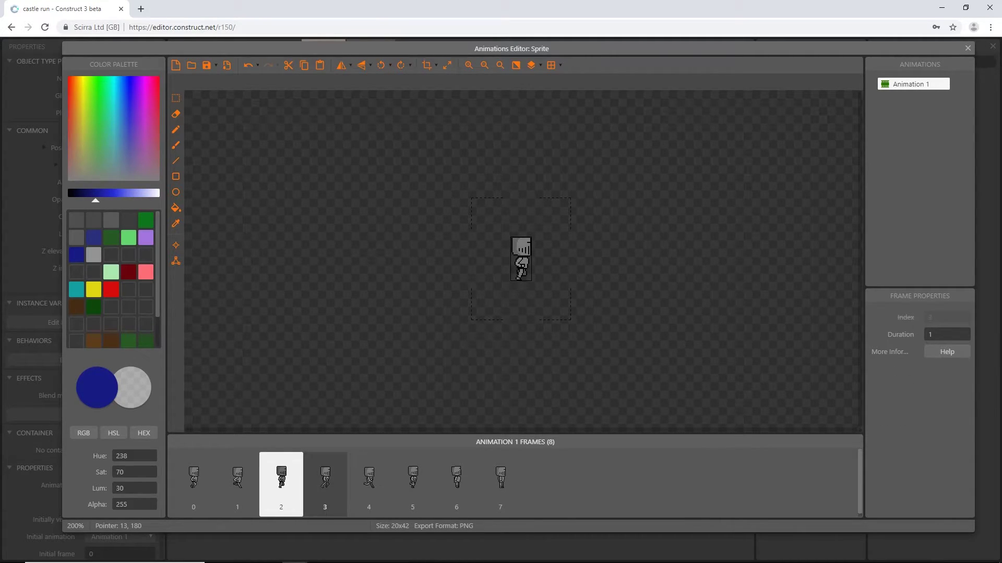
{"action": "left_click", "coordinate": [326, 484]}
{"action": "key", "text": "Right"}
{"action": "key", "text": "Right"}
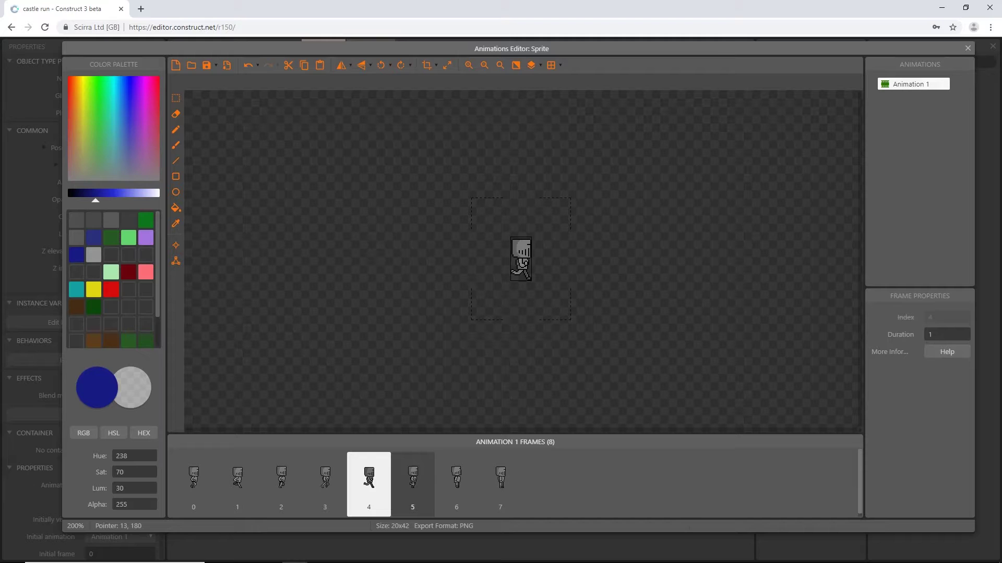
{"action": "key", "text": "Right"}
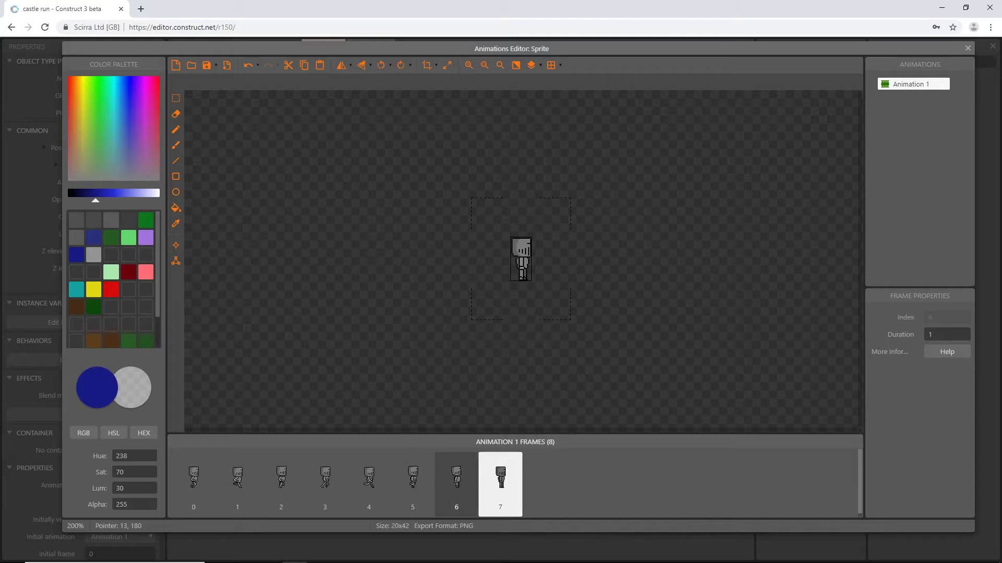
{"action": "key", "text": "Left"}
{"action": "key", "text": "Left"}
{"action": "key", "text": "Left"}
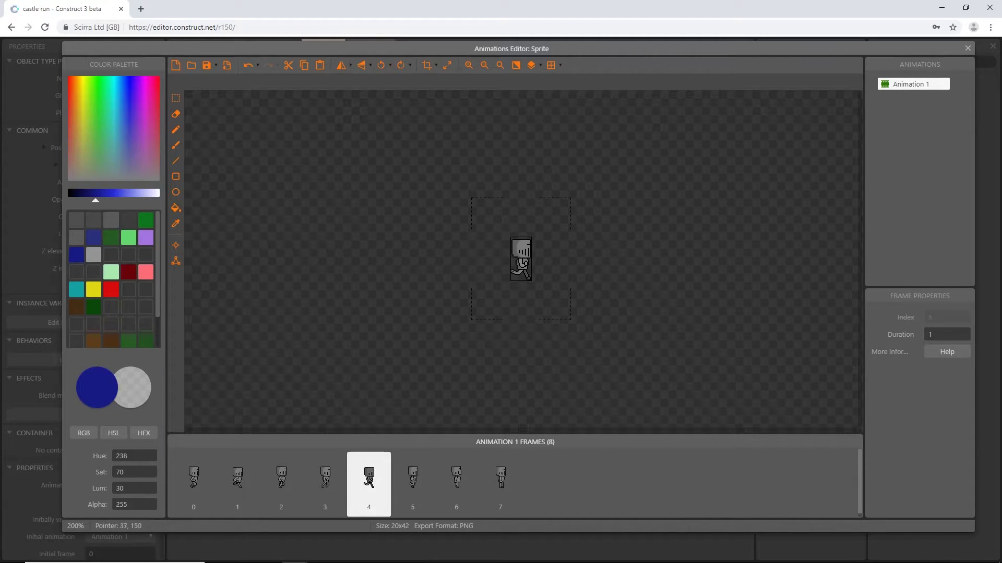
{"action": "scroll", "coordinate": [532, 287], "scroll_direction": "up", "scroll_amount": 3}
{"action": "scroll", "coordinate": [537, 302], "scroll_direction": "down", "scroll_amount": 1}
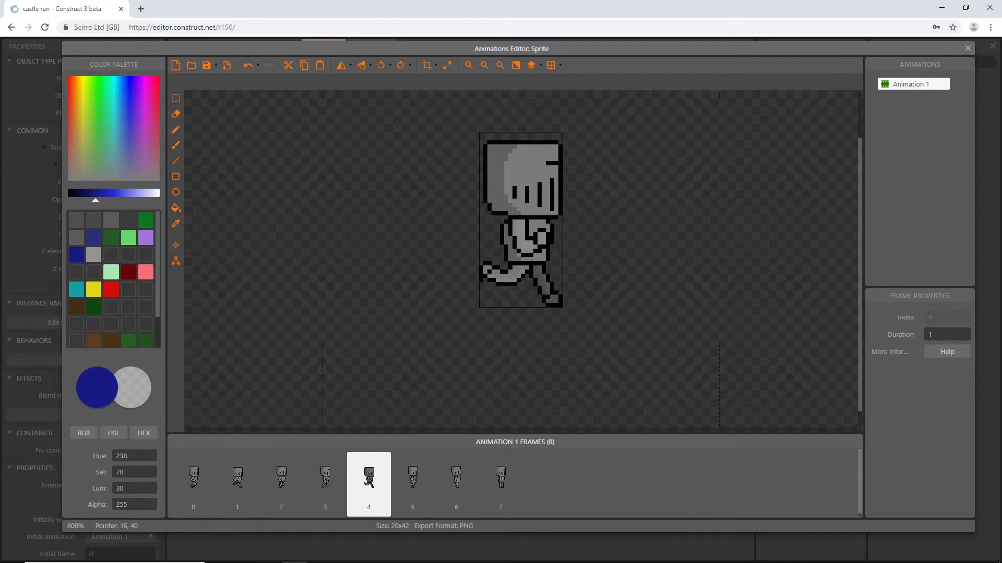
Examine the poses in knight frames 5, 6 and 7, plus the earlier running frames back to frame 0
{"action": "left_click", "coordinate": [412, 484]}
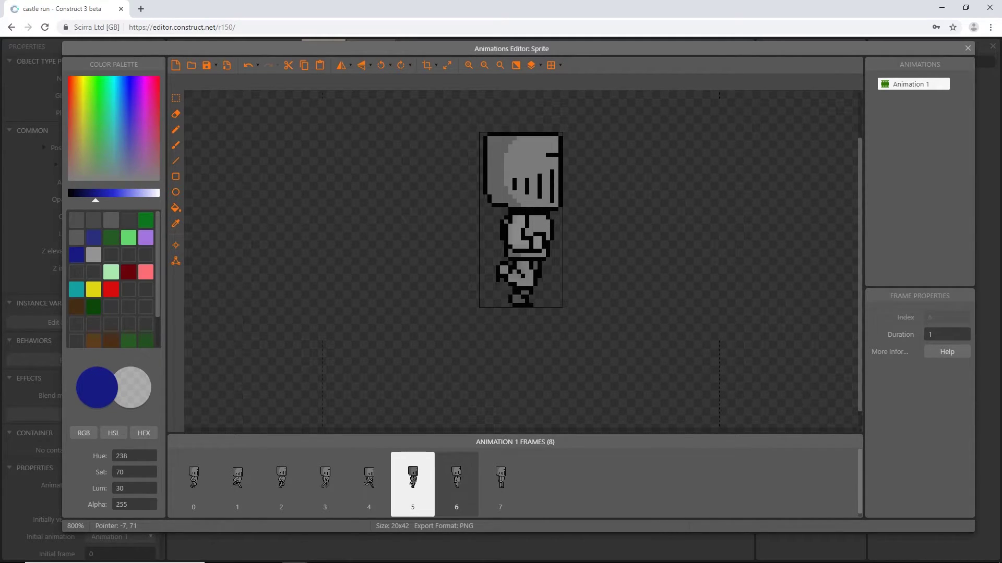
{"action": "left_click", "coordinate": [456, 484]}
{"action": "left_click", "coordinate": [500, 484]}
{"action": "left_click", "coordinate": [324, 485]}
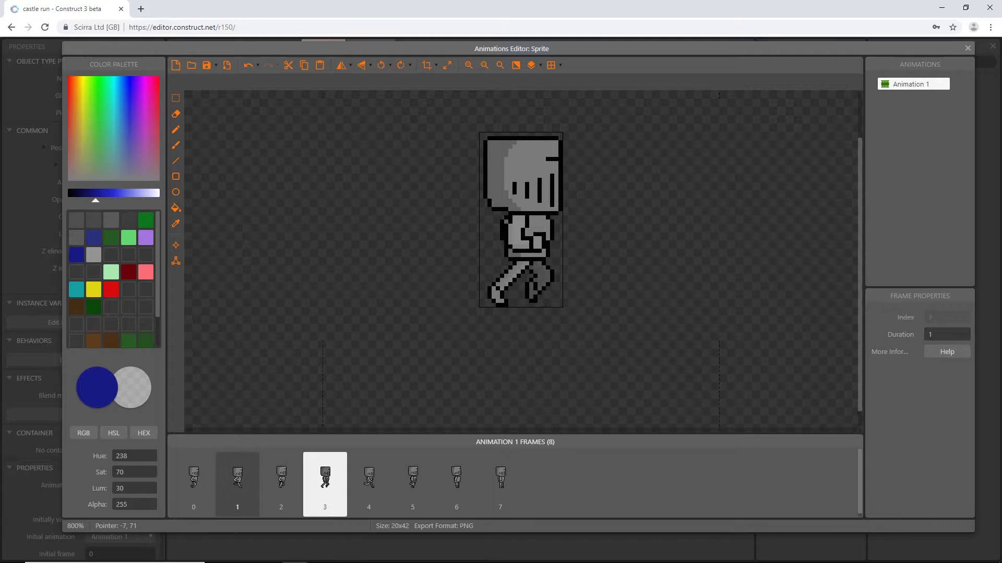
{"action": "left_click", "coordinate": [237, 484]}
{"action": "left_click", "coordinate": [193, 484]}
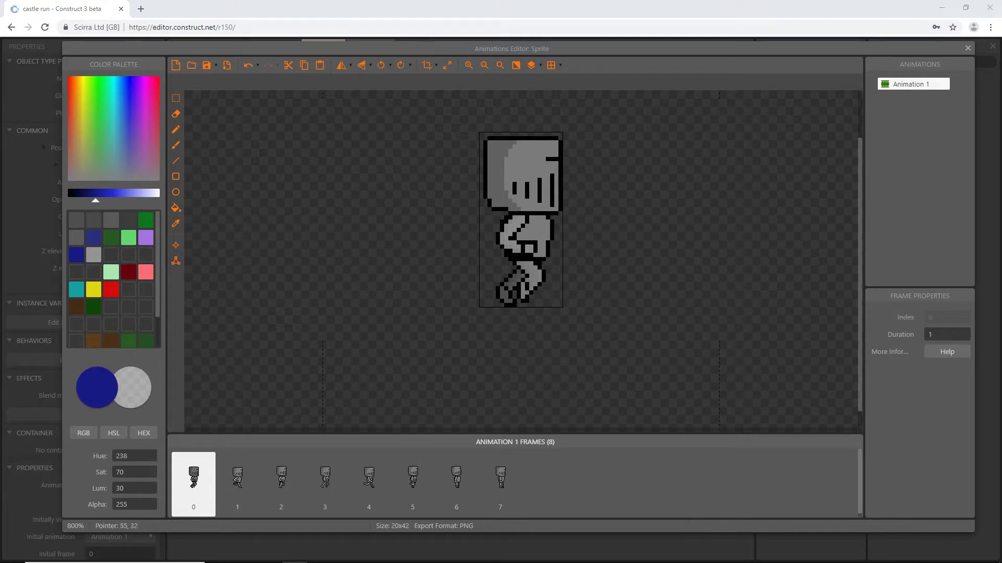
Duplicate Animation 1 and its copy to get three knight animations, checking each copy's frames
{"action": "left_click", "coordinate": [911, 84]}
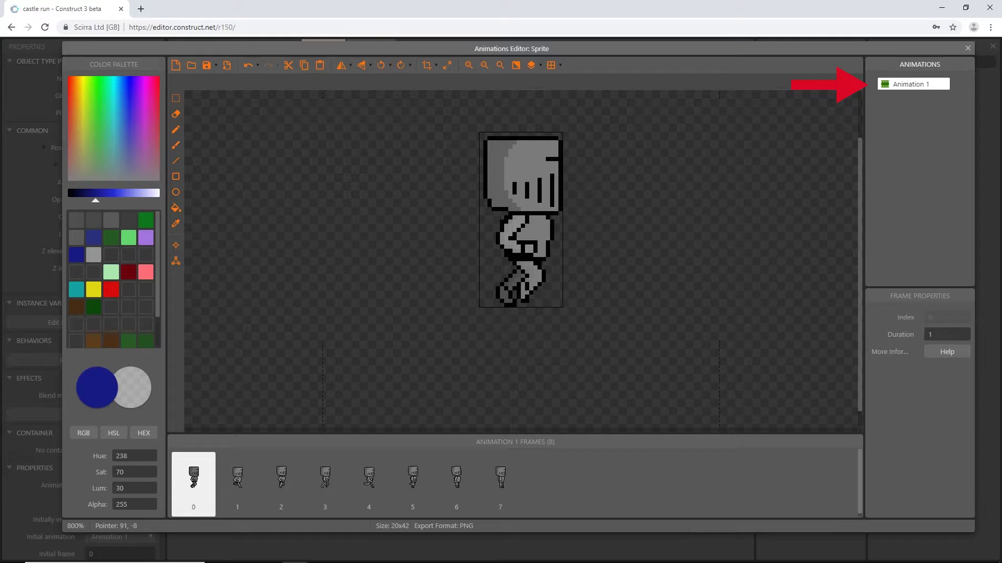
{"action": "right_click", "coordinate": [902, 86]}
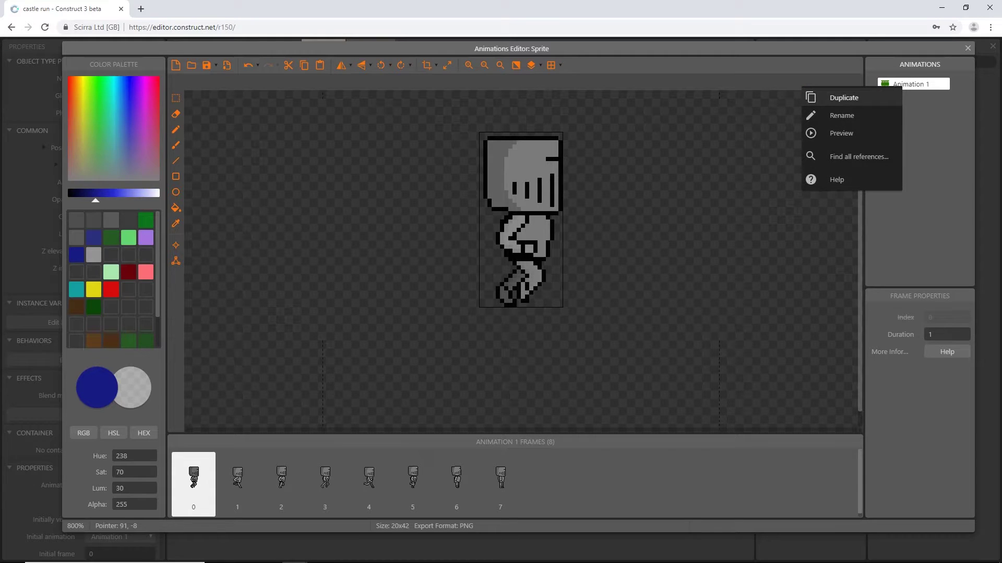
{"action": "left_click", "coordinate": [843, 98]}
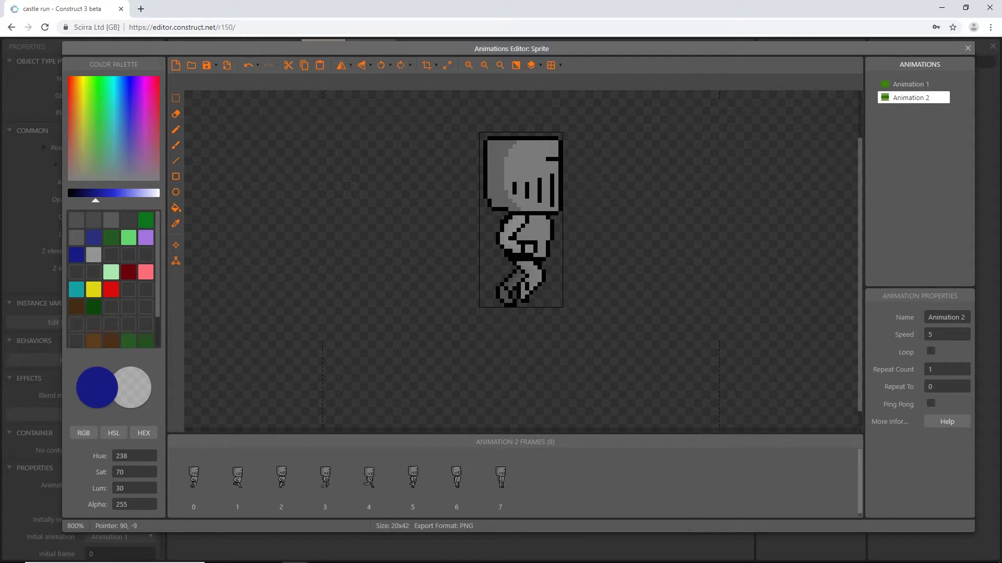
{"action": "right_click", "coordinate": [887, 99]}
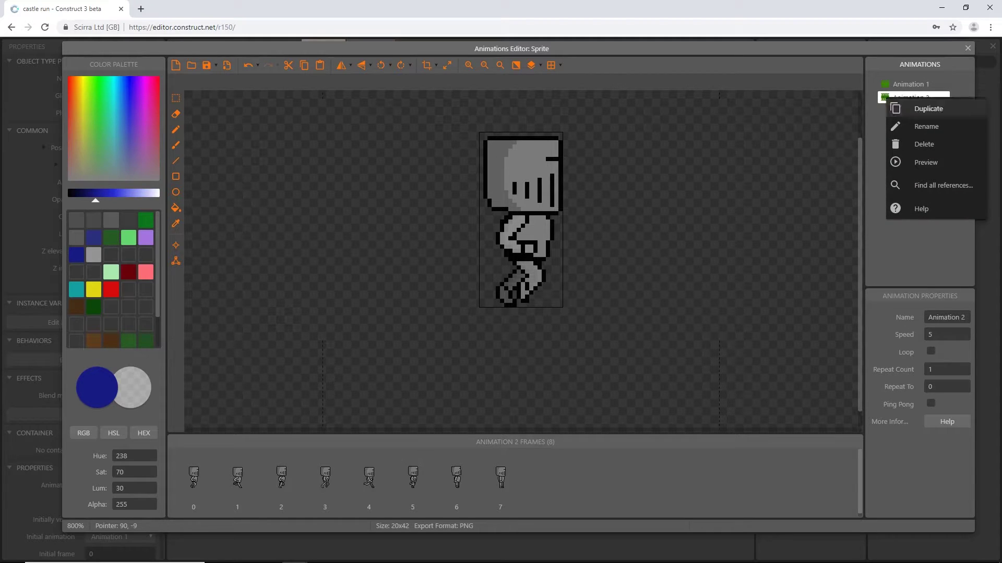
{"action": "left_click", "coordinate": [928, 109]}
{"action": "left_click", "coordinate": [910, 84]}
{"action": "left_click", "coordinate": [910, 97]}
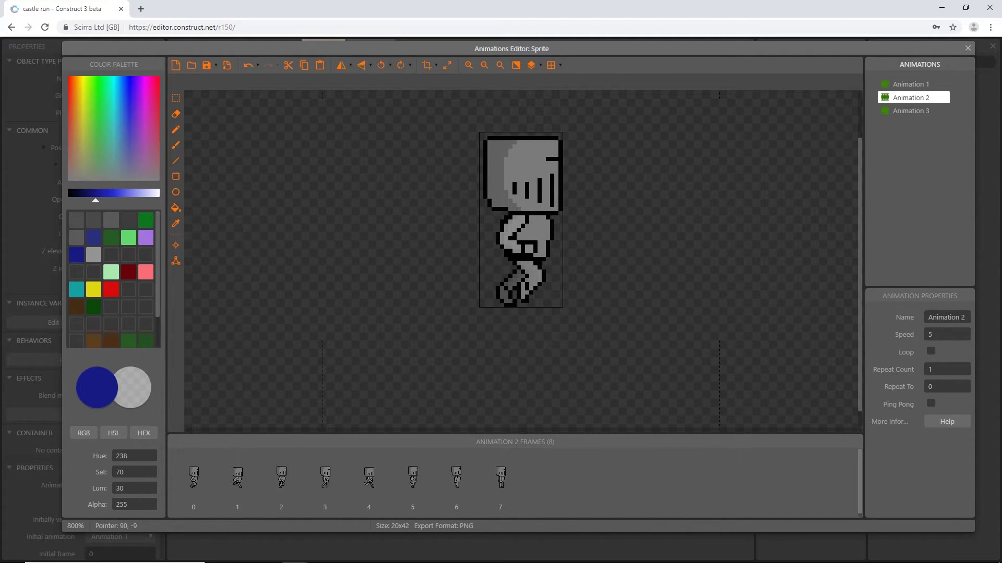
{"action": "left_click", "coordinate": [911, 111]}
Rename Animation 1 as ani_run
{"action": "left_click", "coordinate": [910, 84]}
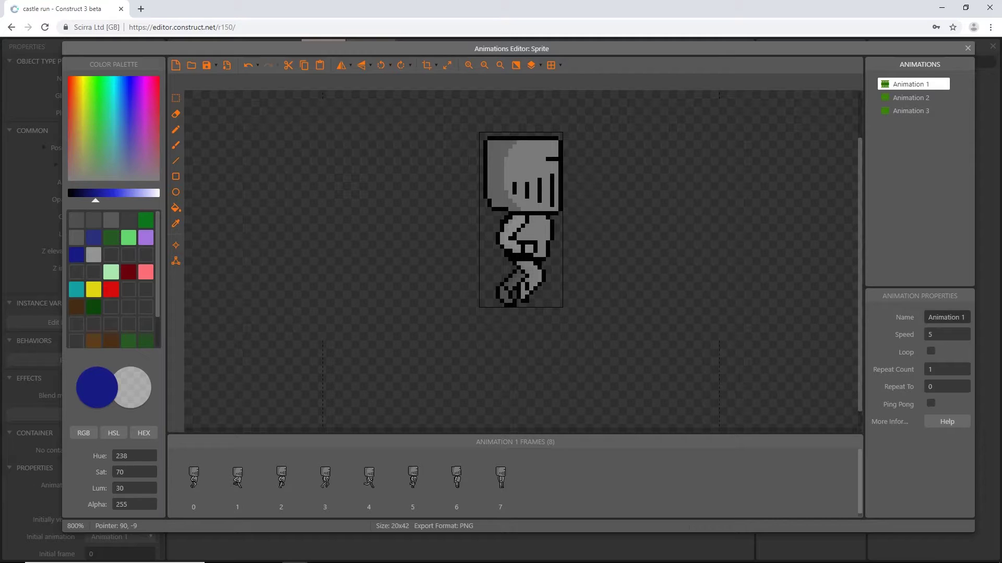
{"action": "left_click", "coordinate": [947, 317]}
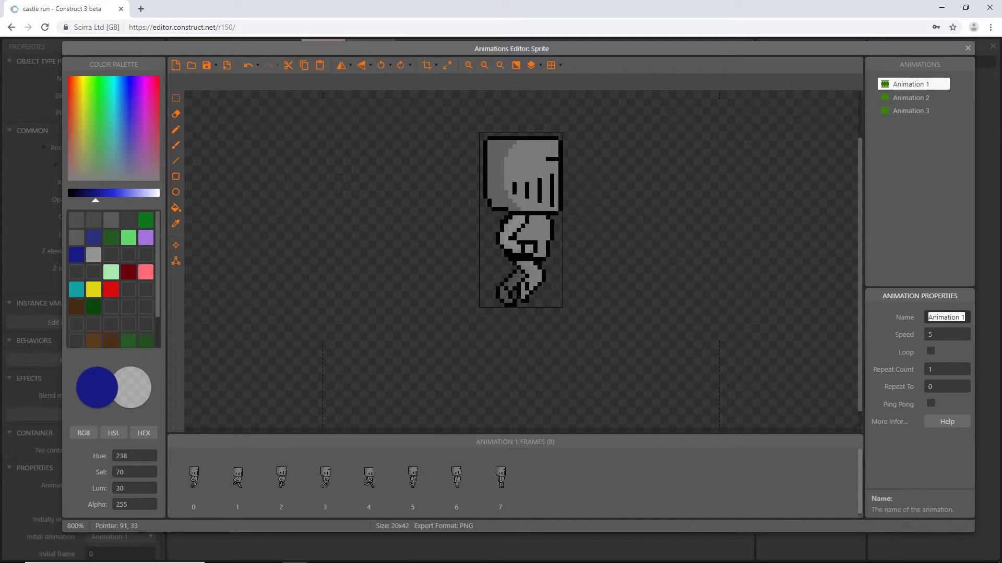
{"action": "type", "text": "ani_run"}
{"action": "key", "text": "Tab"}
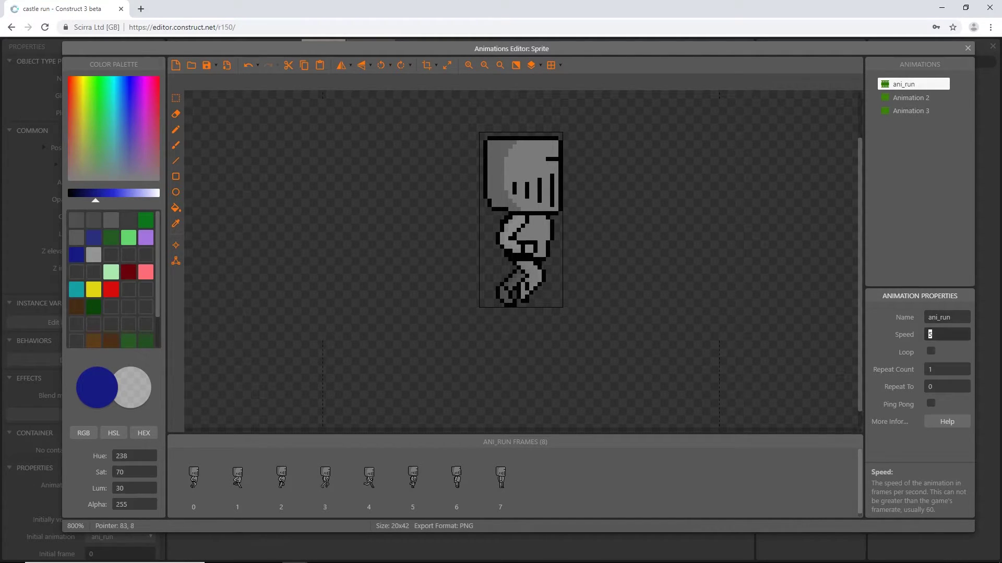
Rename Animation 2 as ani_jump
{"action": "left_click", "coordinate": [913, 98]}
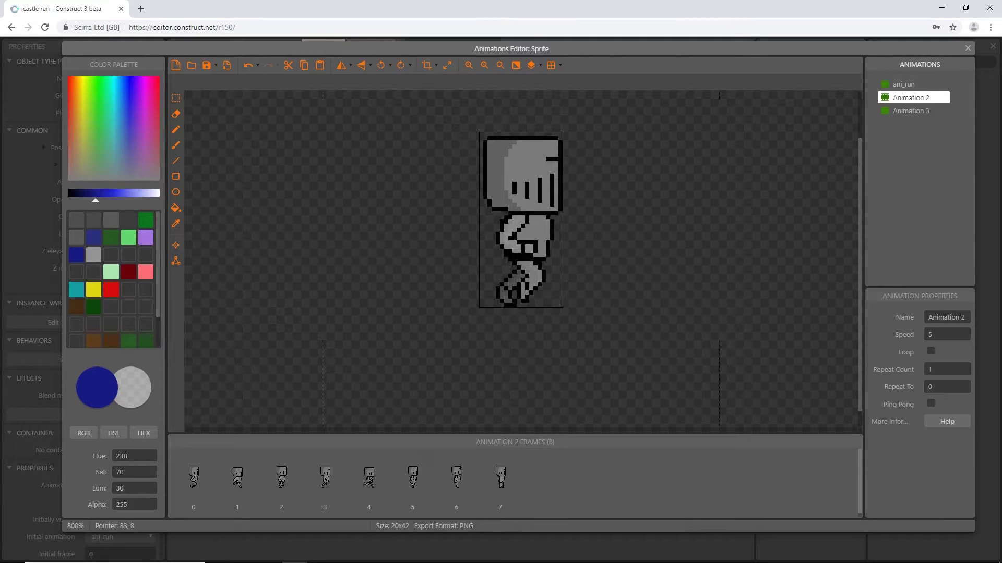
{"action": "left_click", "coordinate": [946, 317]}
{"action": "type", "text": "ani"}
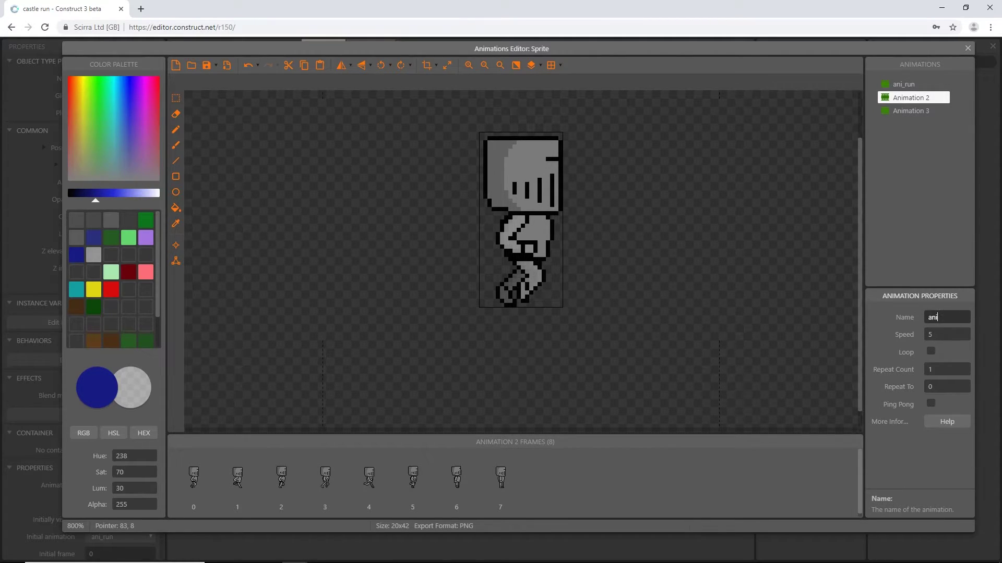
{"action": "type", "text": "_jump"}
{"action": "key", "text": "Tab"}
Rename Animation 3 as ani_idle
{"action": "left_click", "coordinate": [912, 110]}
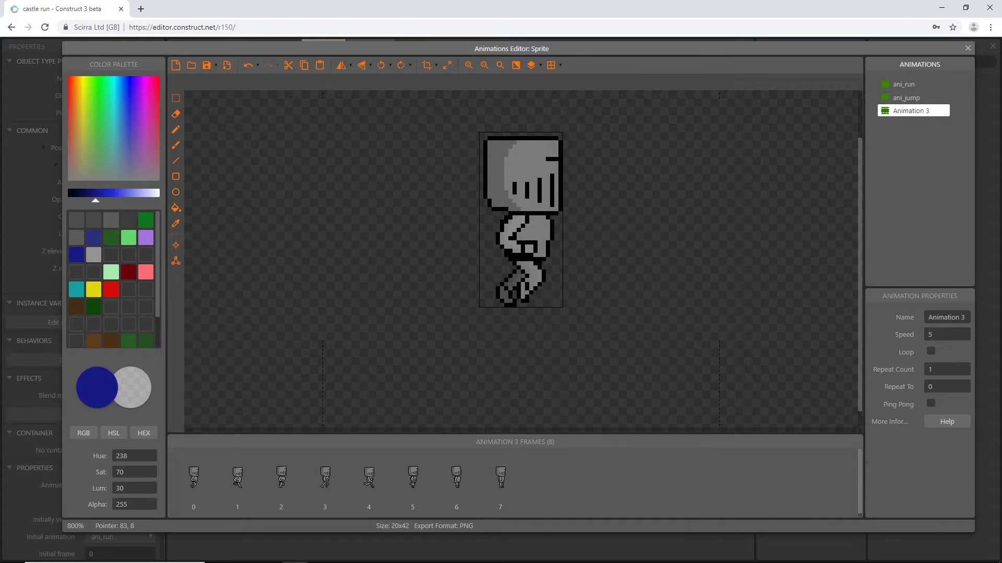
{"action": "left_click", "coordinate": [946, 317]}
{"action": "type", "text": "ani"}
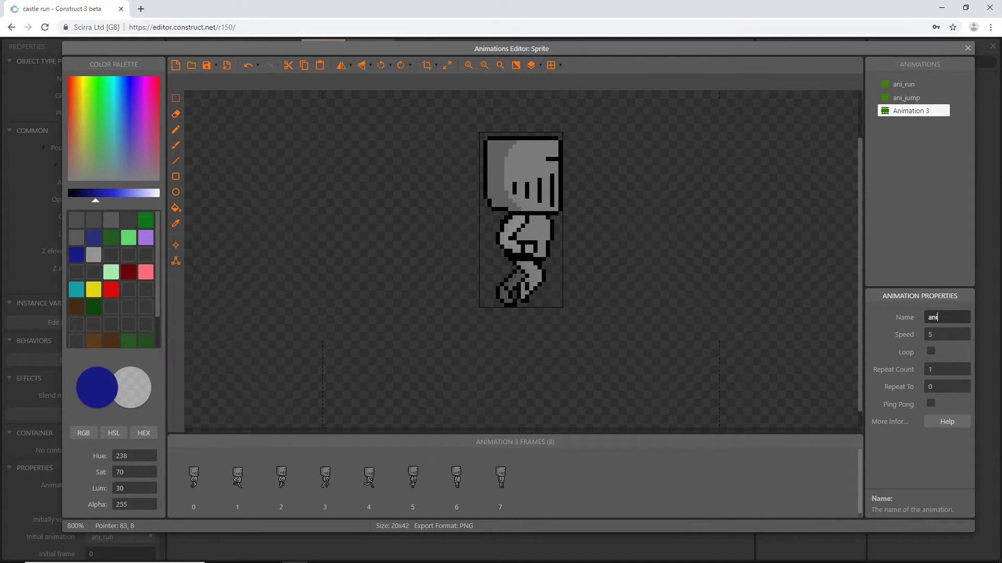
{"action": "type", "text": "_idle"}
{"action": "key", "text": "Tab"}
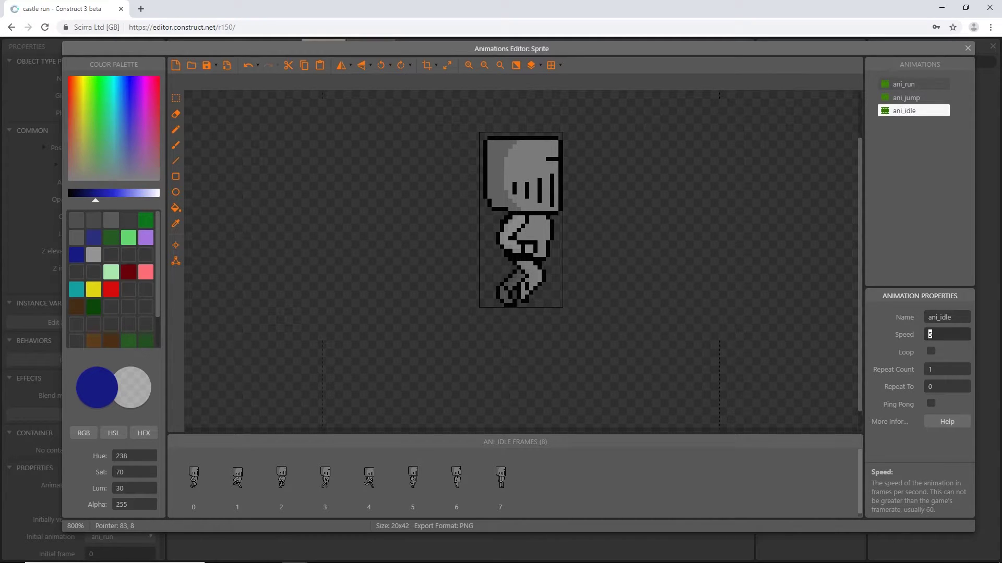
Go through all frames of ani_run from 0 to 7 and check which ones belong to the run cycle
{"action": "left_click", "coordinate": [913, 84]}
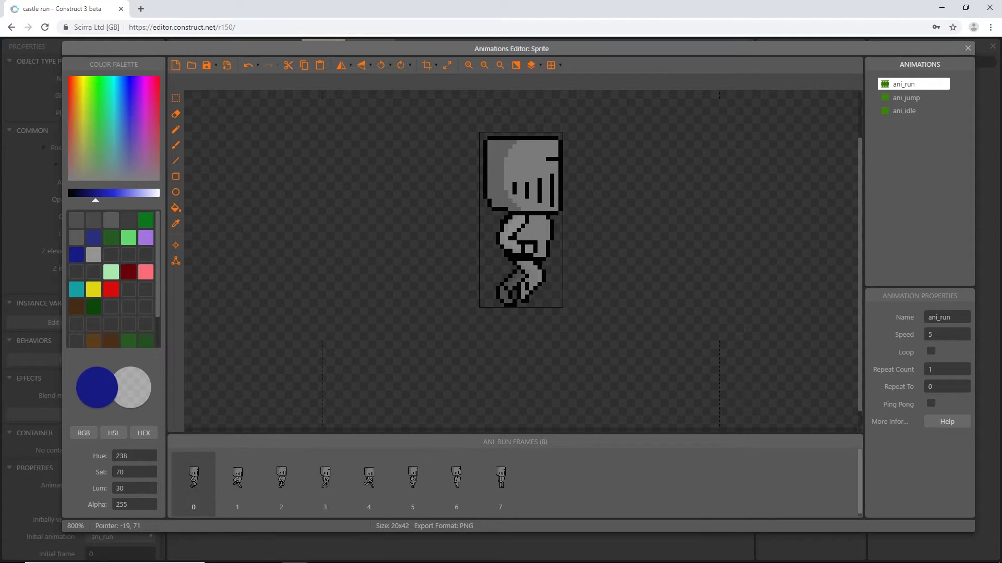
{"action": "left_click", "coordinate": [193, 484]}
{"action": "left_click", "coordinate": [237, 485]}
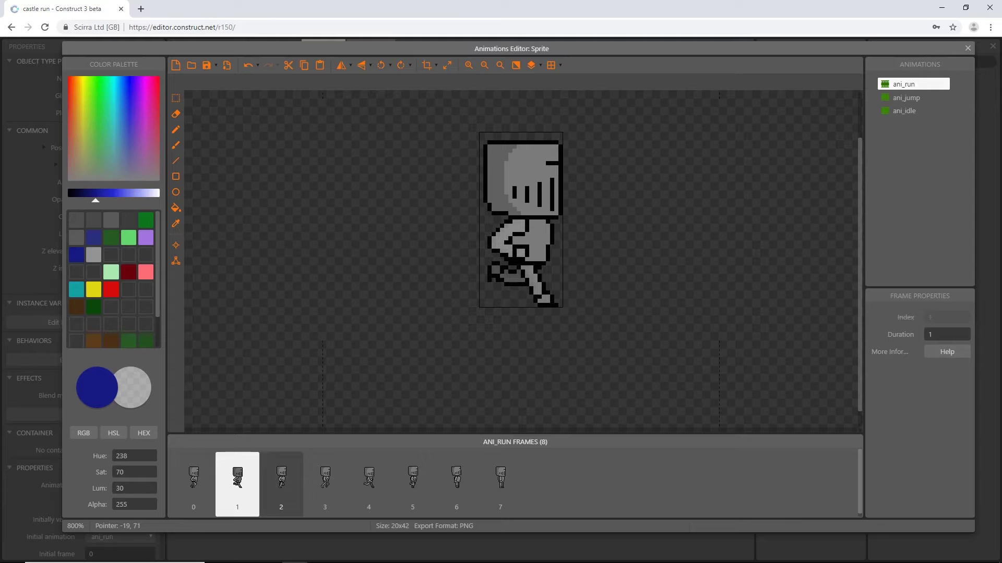
{"action": "left_click", "coordinate": [281, 484]}
{"action": "left_click", "coordinate": [325, 477]}
{"action": "left_click", "coordinate": [369, 477]}
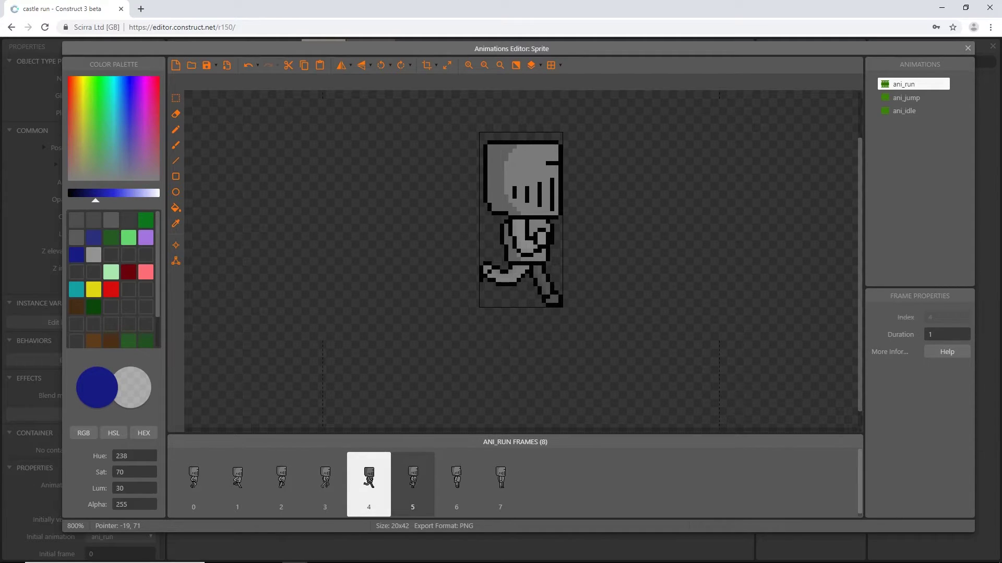
{"action": "left_click", "coordinate": [413, 477]}
{"action": "left_click", "coordinate": [456, 478]}
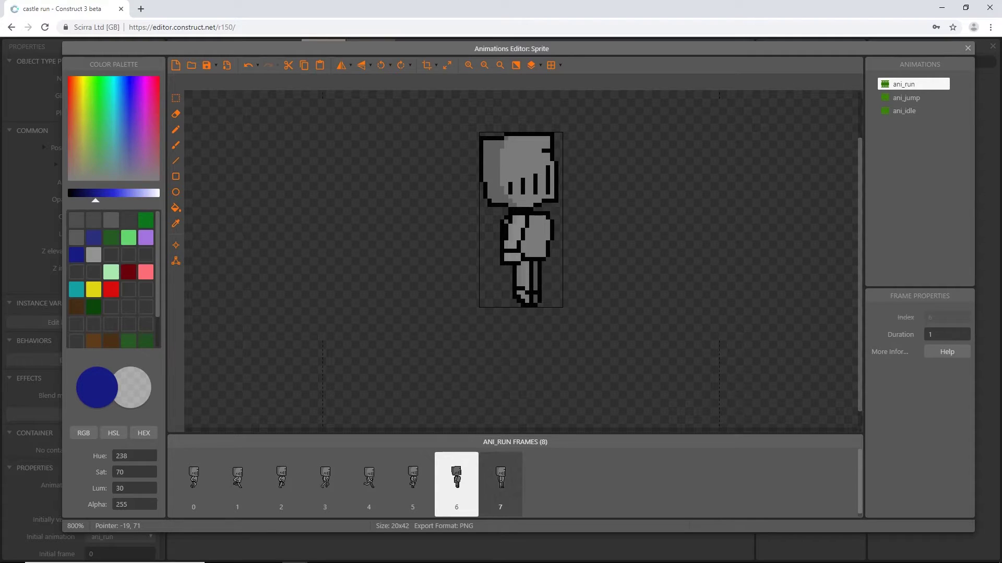
{"action": "left_click", "coordinate": [500, 477]}
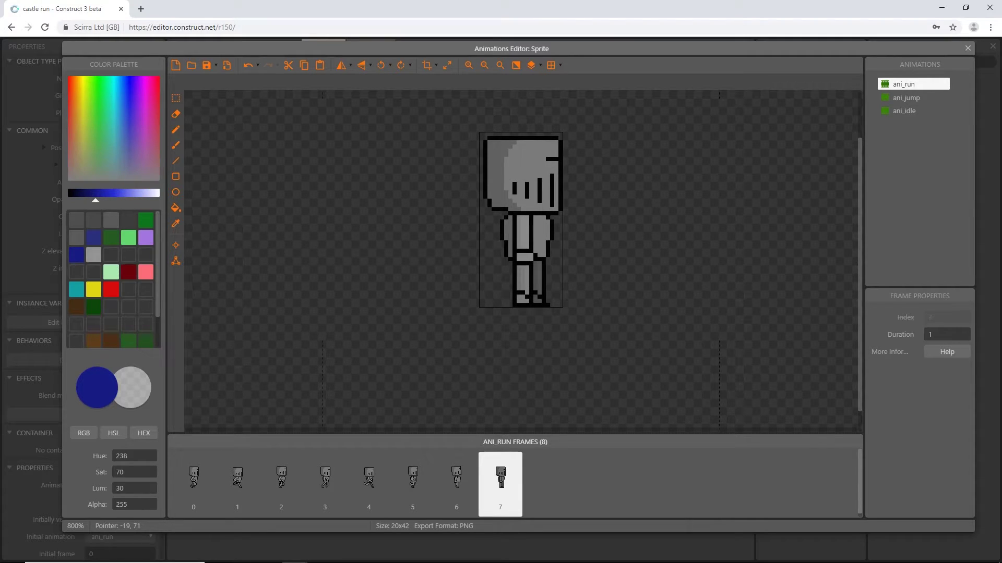
Delete the jump and idle poses, original frames 6 and 7, from the ani_run animation
{"action": "left_click", "coordinate": [457, 483]}
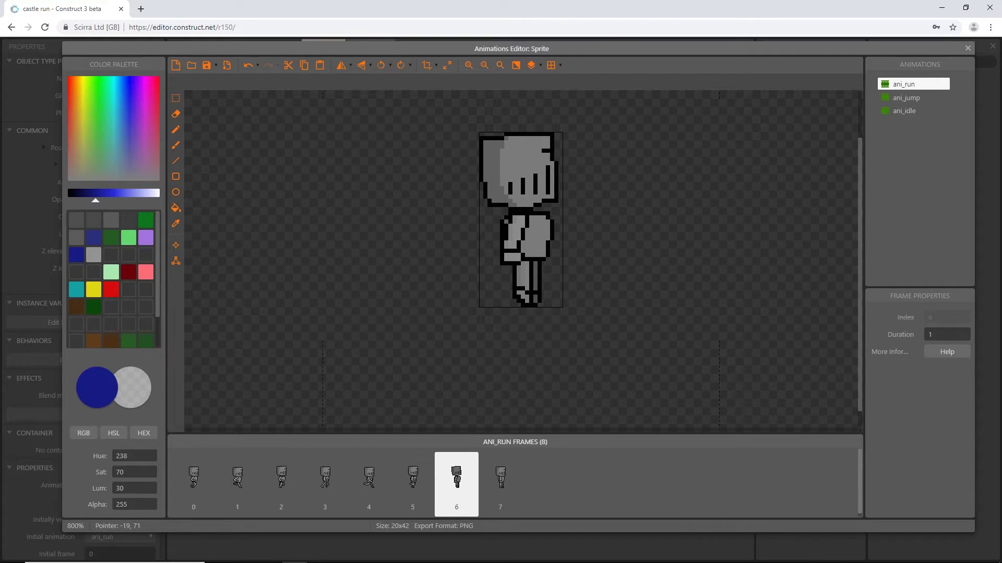
{"action": "key", "text": "Delete"}
{"action": "left_click", "coordinate": [457, 483]}
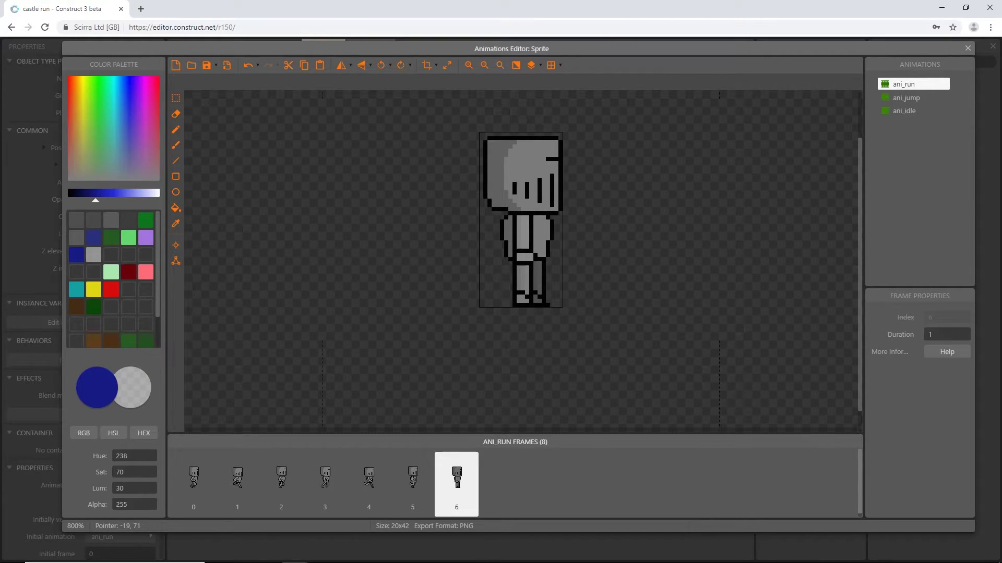
{"action": "key", "text": "Delete"}
Step through the remaining ani_run frames 0 to 5 and review the run cycle
{"action": "key", "text": "Left"}
{"action": "key", "text": "Left"}
{"action": "key", "text": "Left"}
{"action": "key", "text": "Left"}
{"action": "key", "text": "Left"}
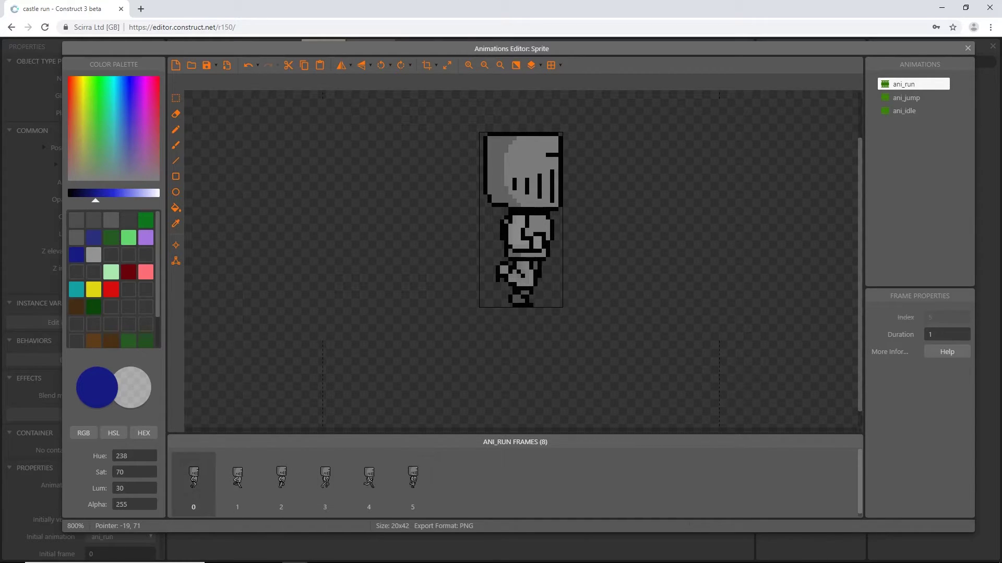
{"action": "left_click", "coordinate": [194, 483]}
{"action": "left_click", "coordinate": [237, 482]}
{"action": "left_click", "coordinate": [281, 483]}
{"action": "left_click", "coordinate": [325, 482]}
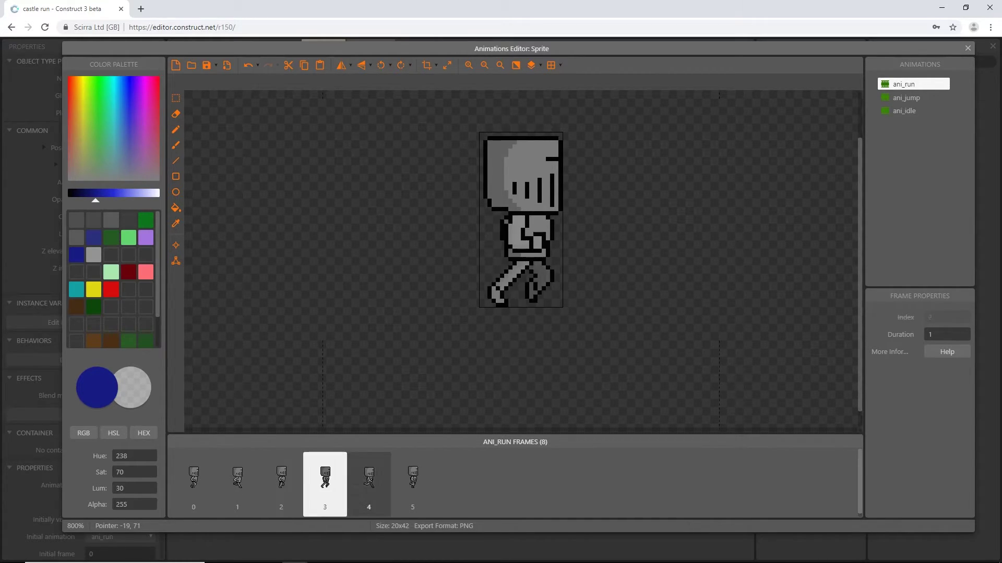
{"action": "key", "text": "Right"}
{"action": "key", "text": "Right"}
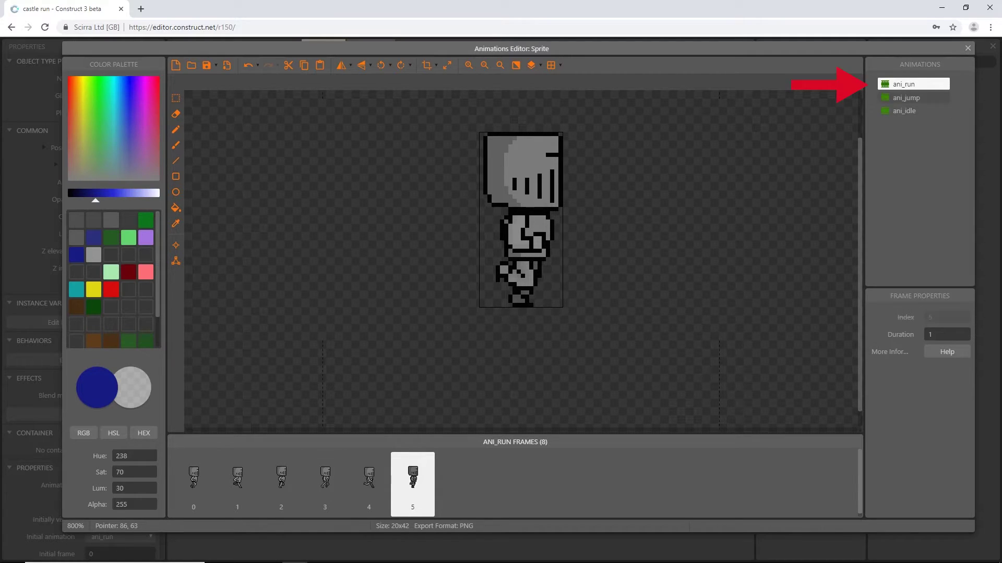
Set the ani_run animation's speed to 14 and make it loop
{"action": "left_click", "coordinate": [908, 84]}
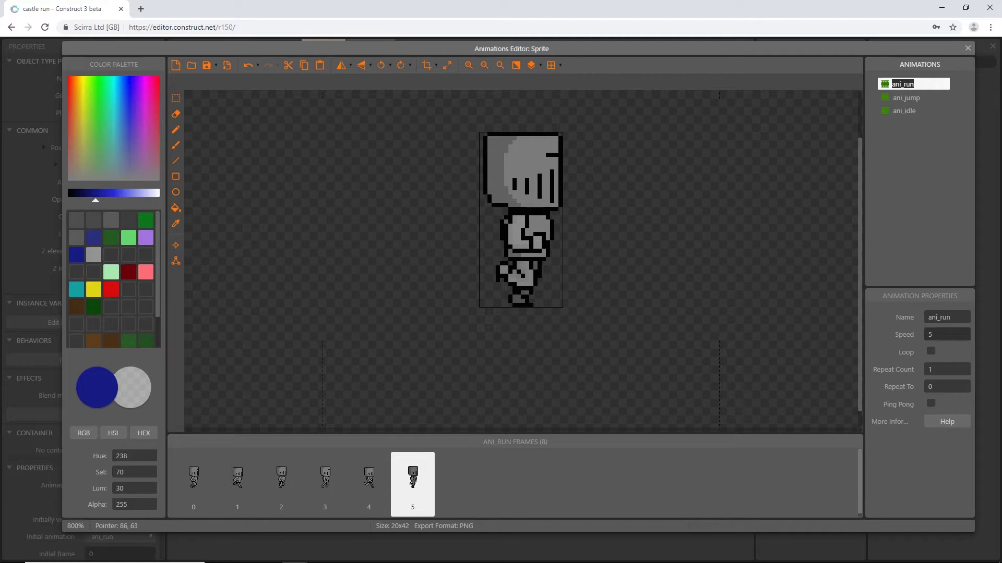
{"action": "left_click", "coordinate": [946, 334]}
{"action": "type", "text": "14"}
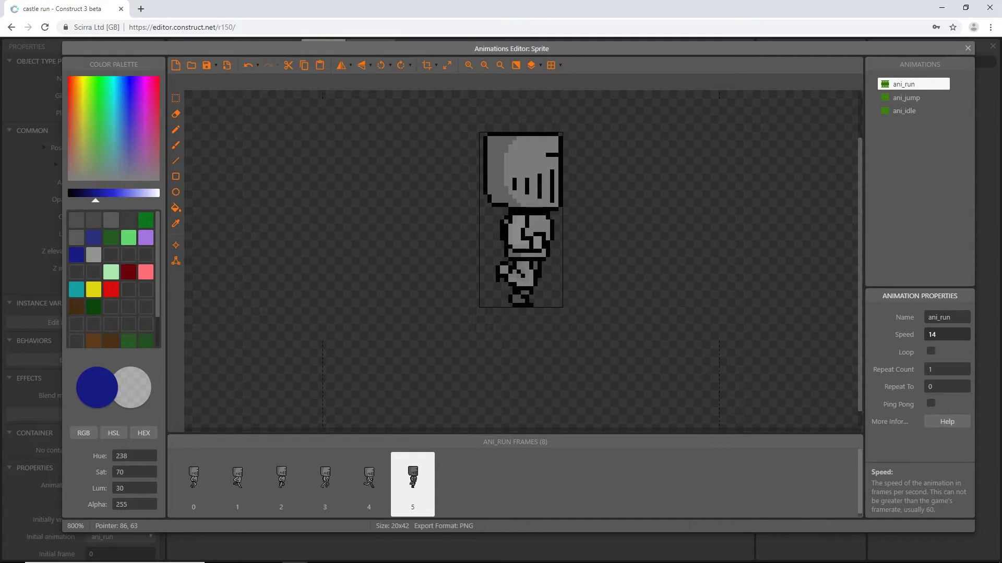
{"action": "left_click", "coordinate": [930, 351]}
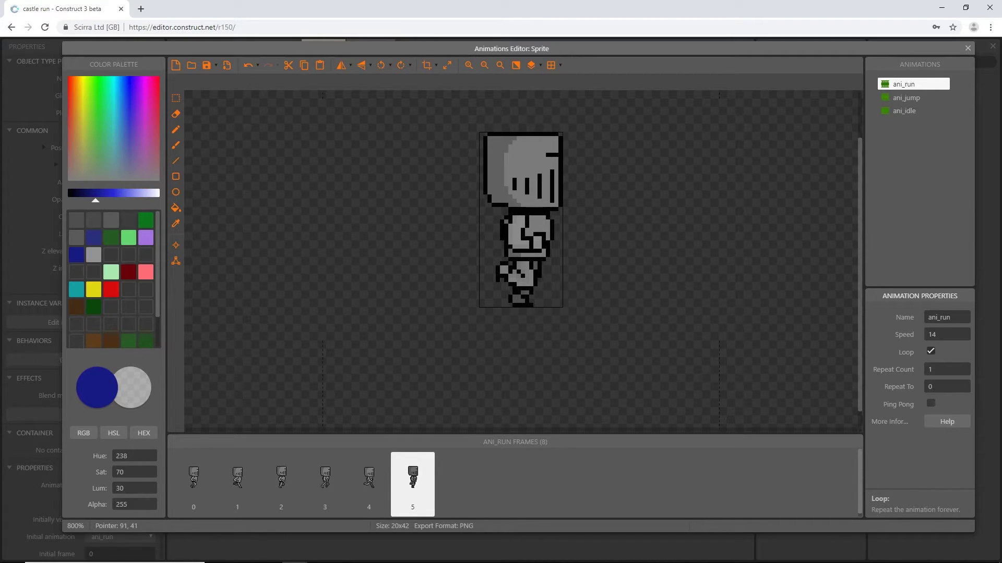
Delete every frame of ani_jump except the jump pose in original frame 6
{"action": "left_click", "coordinate": [913, 98]}
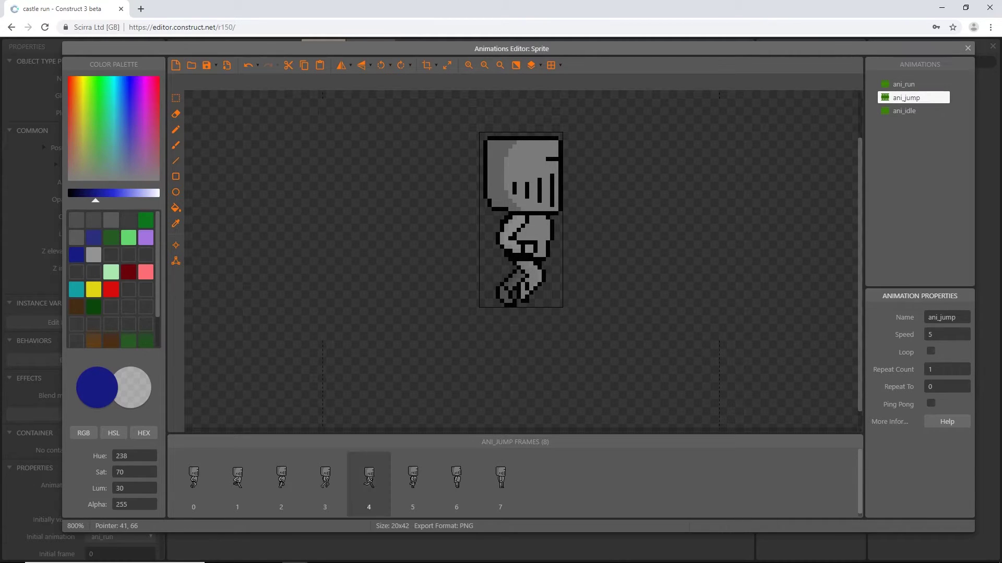
{"action": "left_click", "coordinate": [456, 484]}
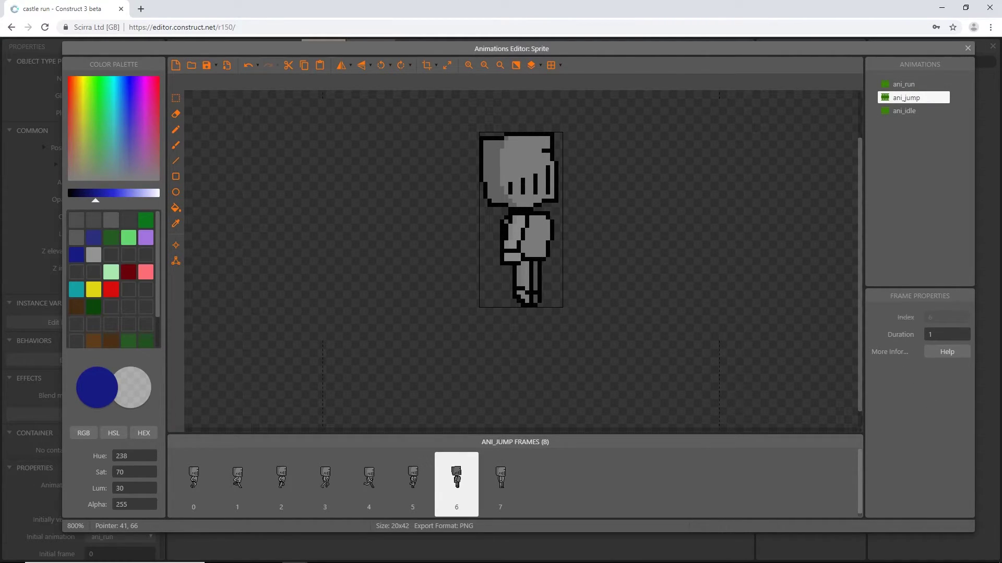
{"action": "left_click", "coordinate": [194, 484]}
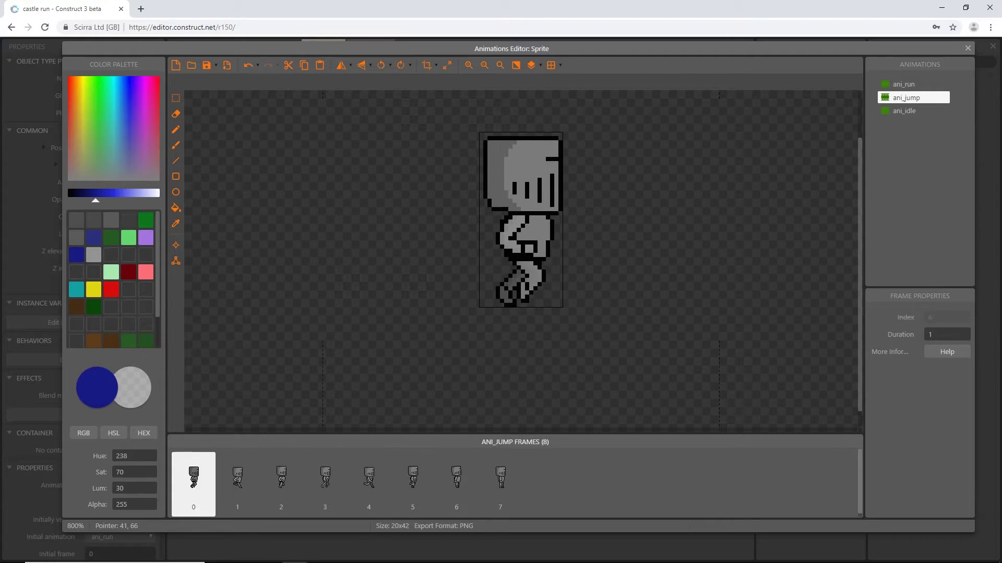
{"action": "key", "text": "Delete"}
{"action": "key", "text": "Delete"}
{"action": "key", "text": "Delete"}
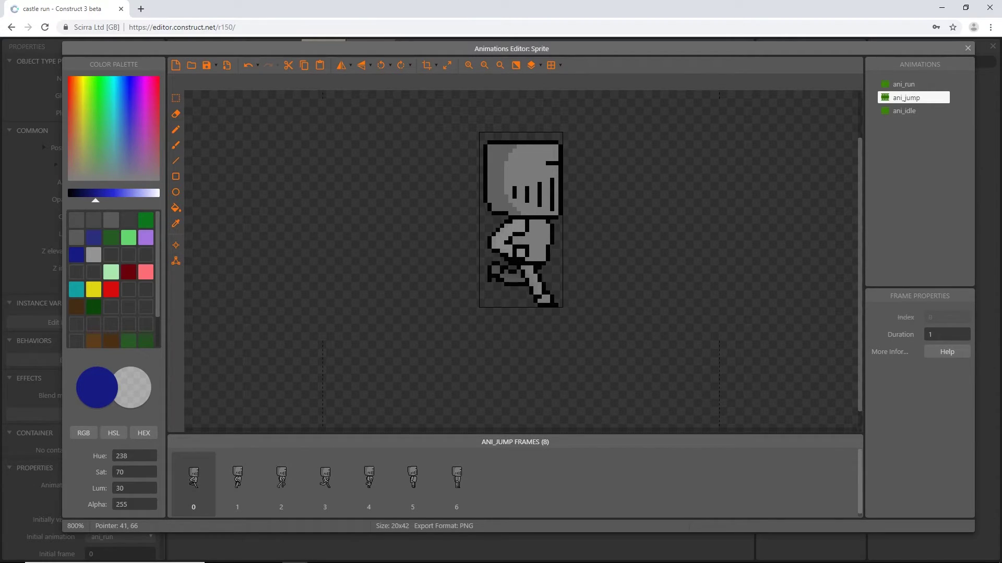
{"action": "key", "text": "Delete"}
{"action": "key", "text": "Delete"}
{"action": "key", "text": "Delete"}
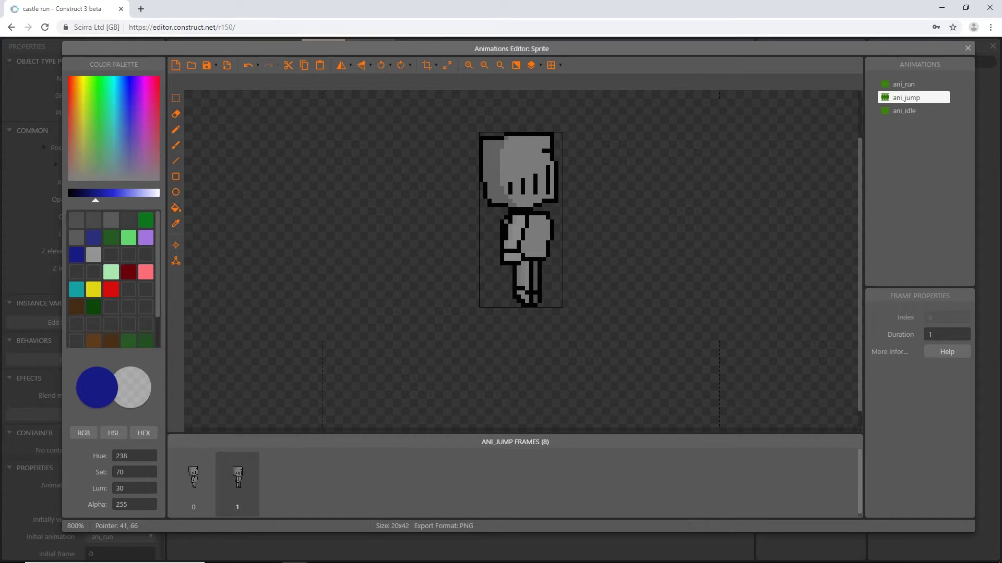
{"action": "left_click", "coordinate": [238, 484]}
{"action": "key", "text": "Delete"}
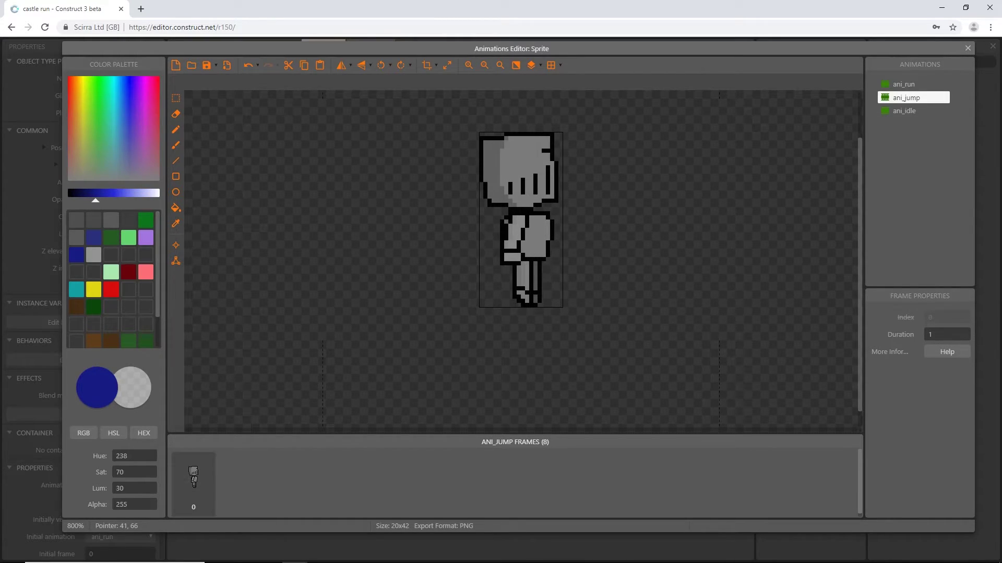
Delete every frame of ani_idle except the standing pose in original frame 7
{"action": "left_click", "coordinate": [193, 484]}
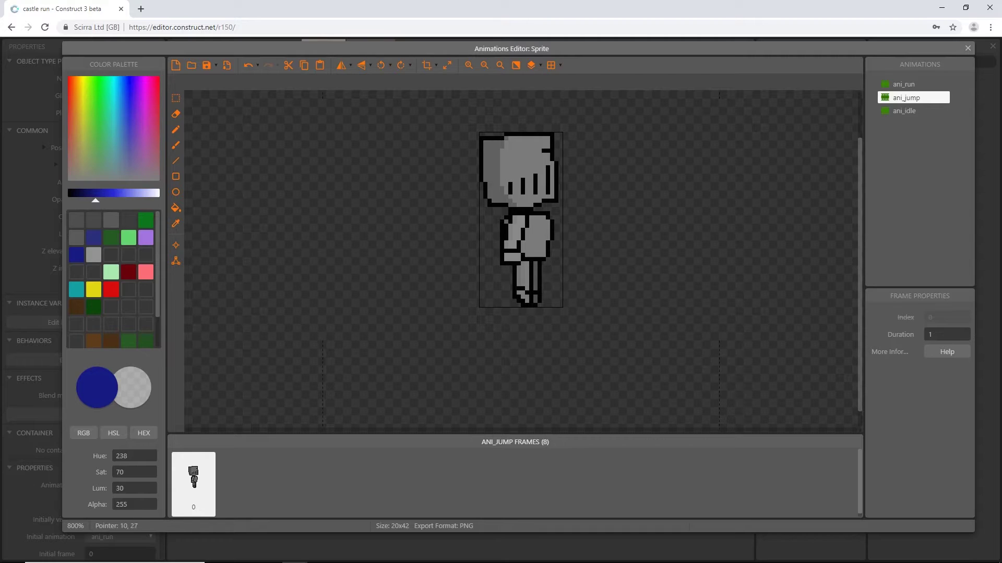
{"action": "left_click", "coordinate": [523, 344]}
{"action": "left_click", "coordinate": [912, 111]}
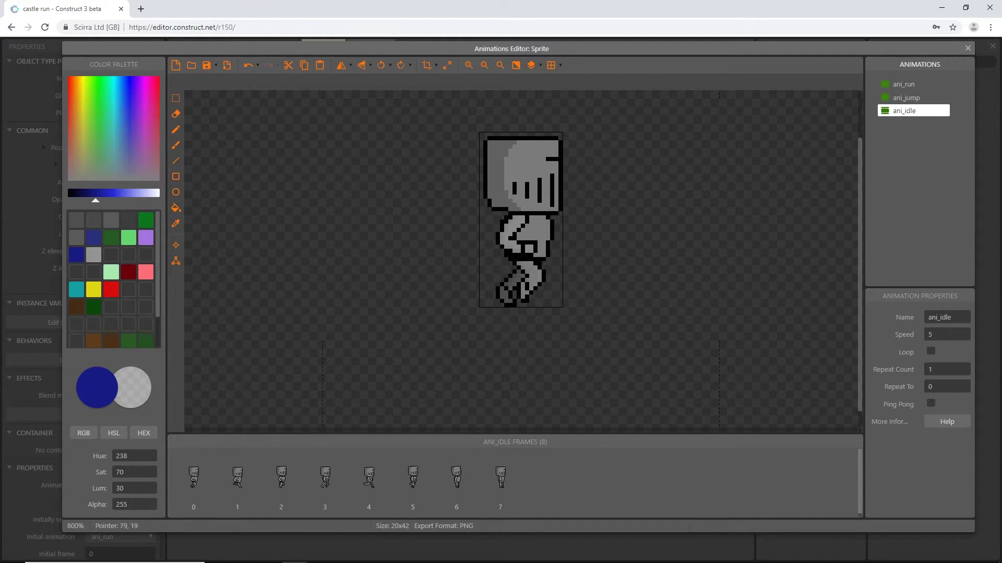
{"action": "left_click", "coordinate": [500, 485]}
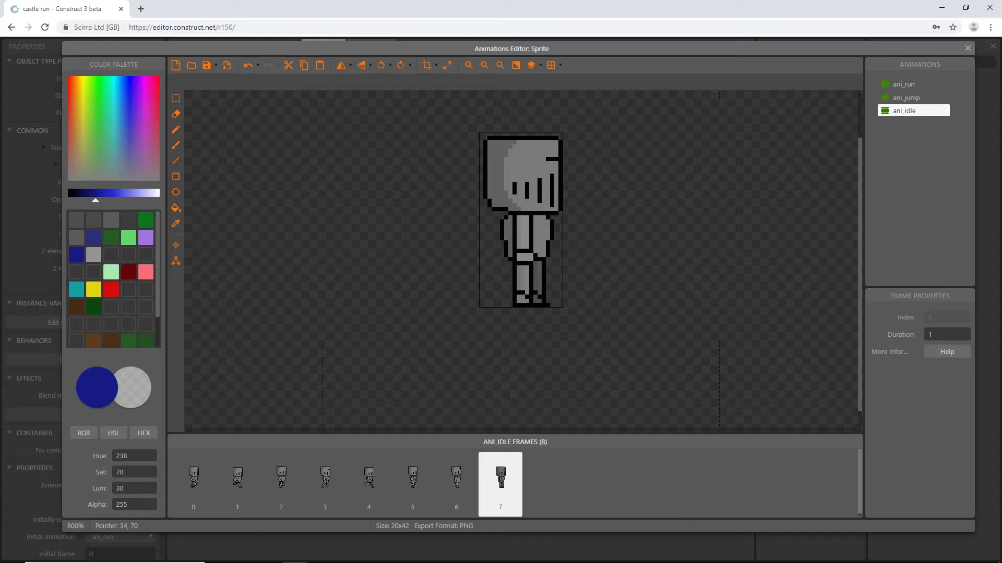
{"action": "left_click", "coordinate": [193, 484]}
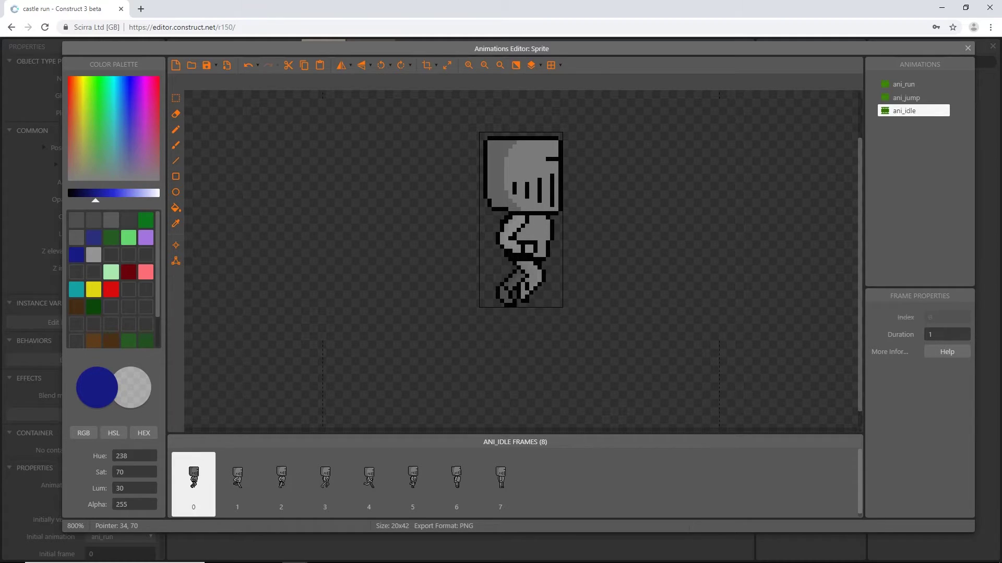
{"action": "key", "text": "Delete"}
{"action": "key", "text": "Delete"}
{"action": "key", "text": "Delete"}
{"action": "key", "text": "Delete"}
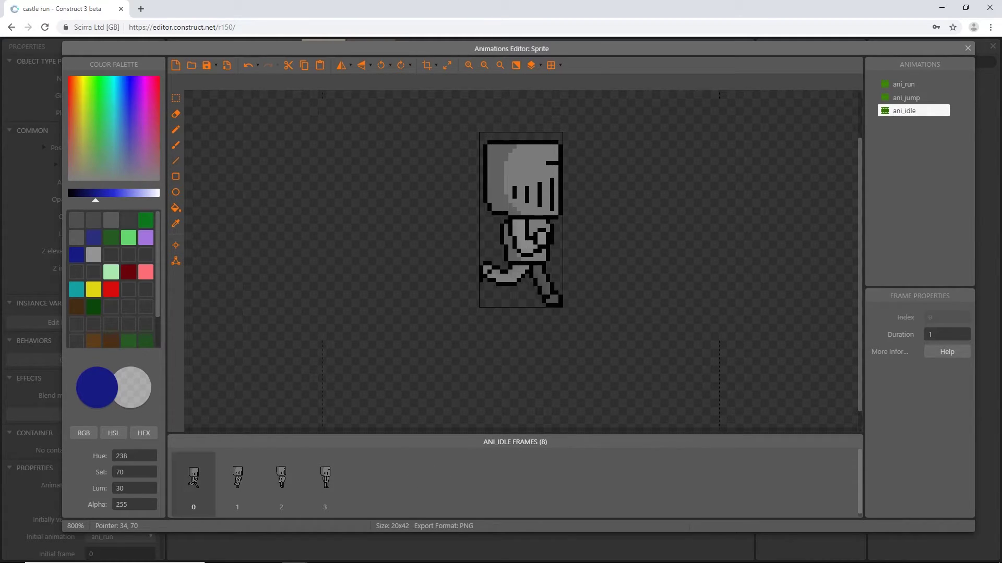
{"action": "key", "text": "Delete"}
{"action": "key", "text": "Delete"}
{"action": "key", "text": "Delete"}
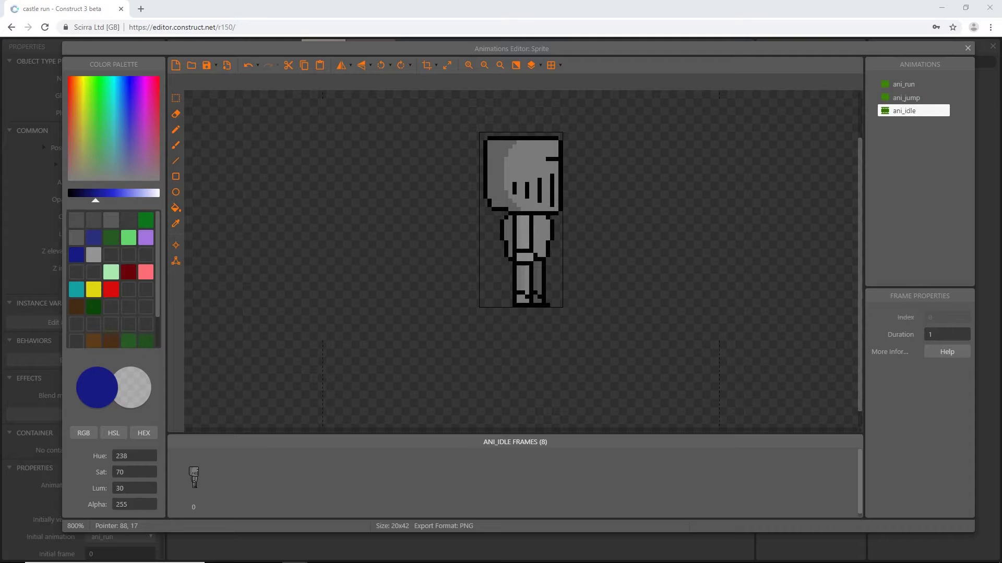
Display the sprite's collision polygon and examine its outline around the knight in ani_idle and in ani_run
{"action": "left_click", "coordinate": [904, 111]}
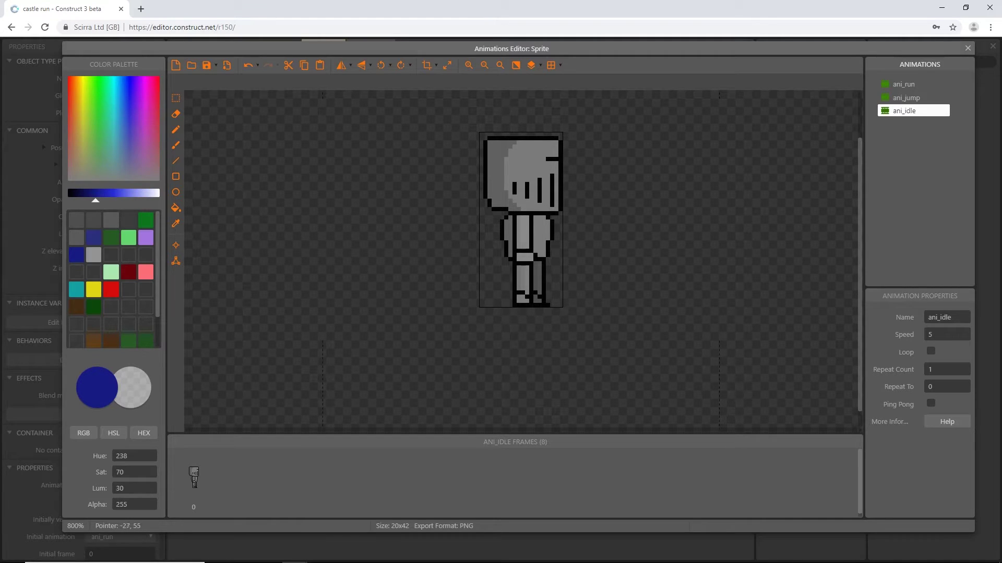
{"action": "left_click", "coordinate": [176, 261]}
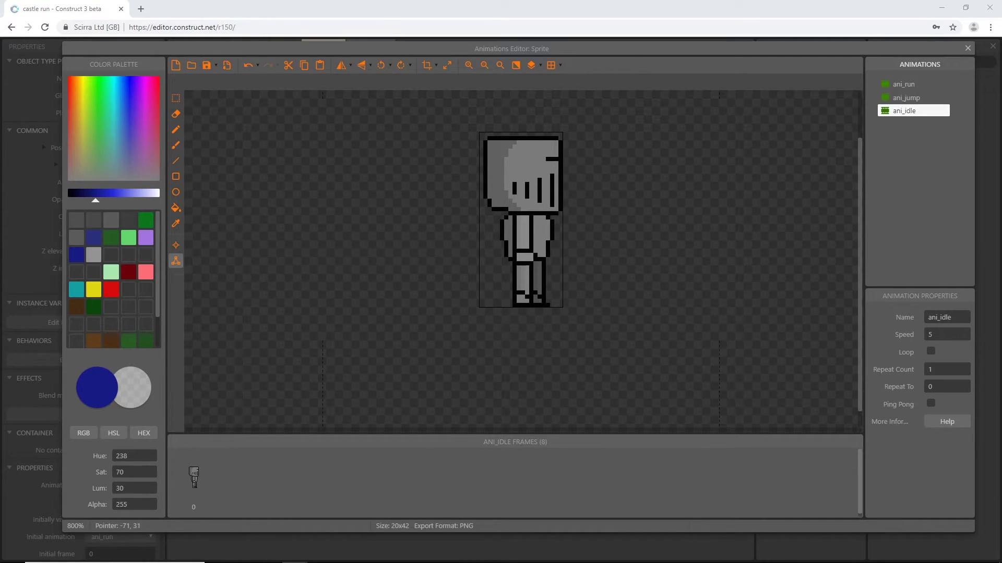
{"action": "left_click", "coordinate": [176, 261]}
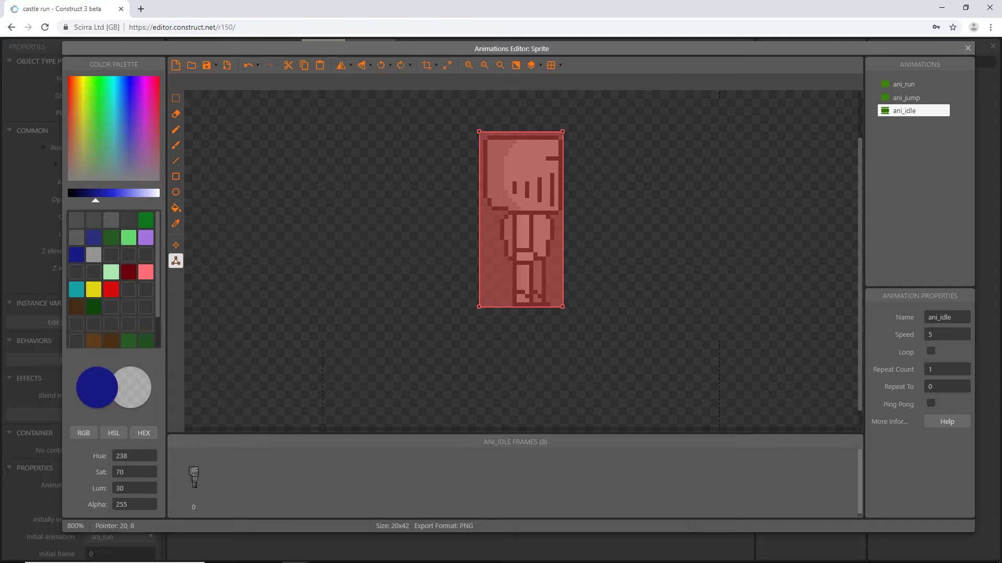
{"action": "scroll", "coordinate": [562, 165], "scroll_direction": "up", "scroll_amount": 2}
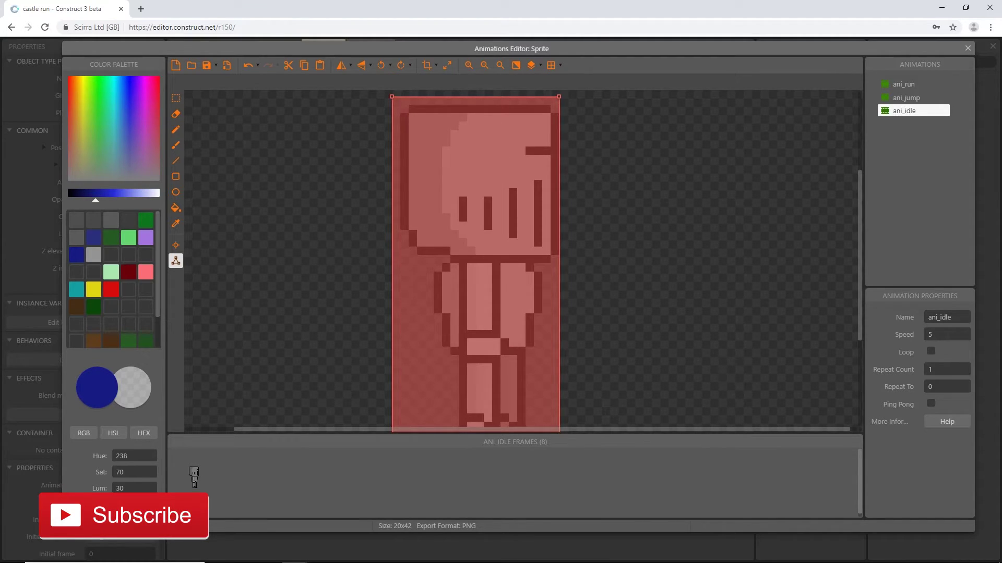
{"action": "scroll", "coordinate": [555, 257], "scroll_direction": "down", "scroll_amount": 2}
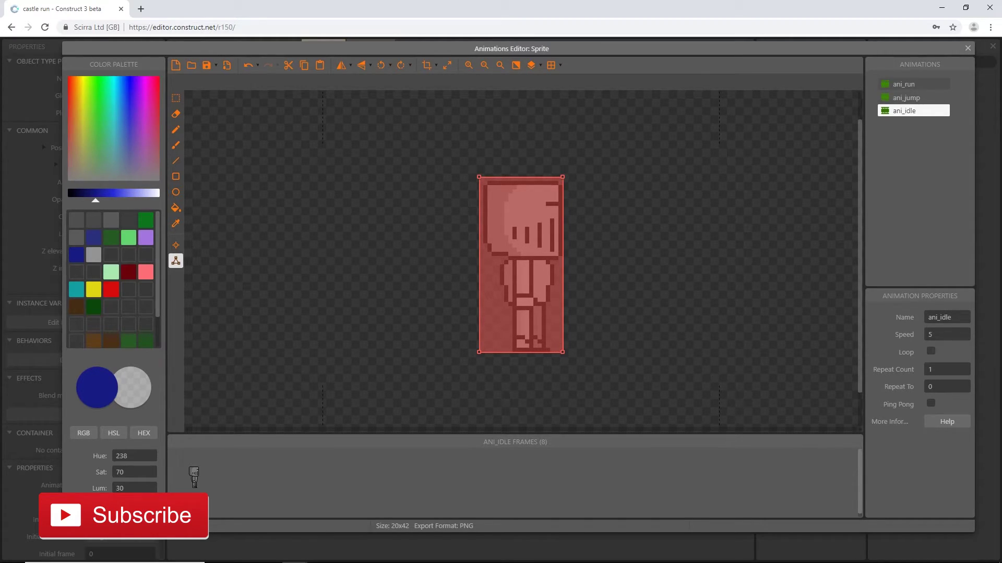
{"action": "left_click", "coordinate": [913, 84]}
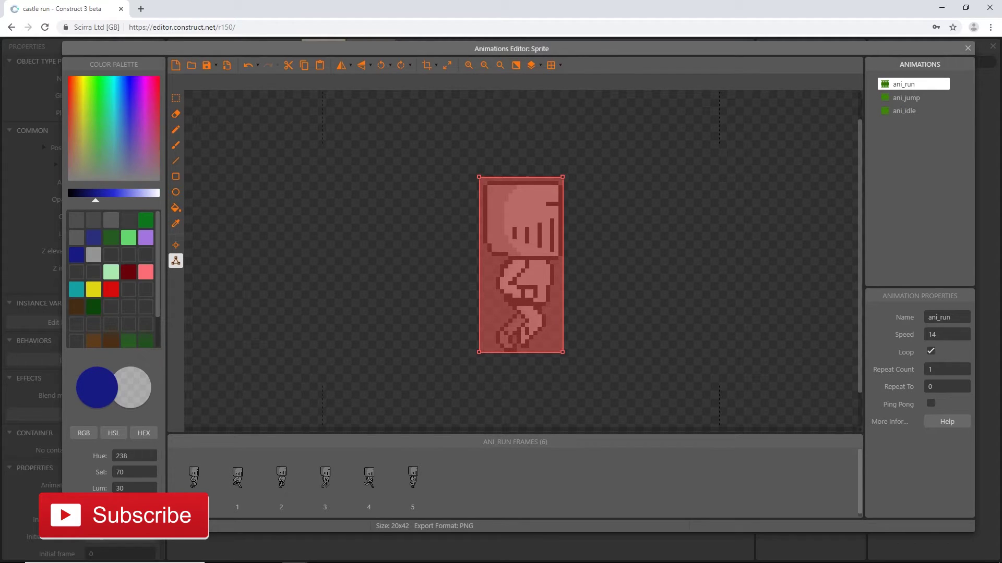
{"action": "scroll", "coordinate": [563, 244], "scroll_direction": "up", "scroll_amount": 1, "text": "ctrl"}
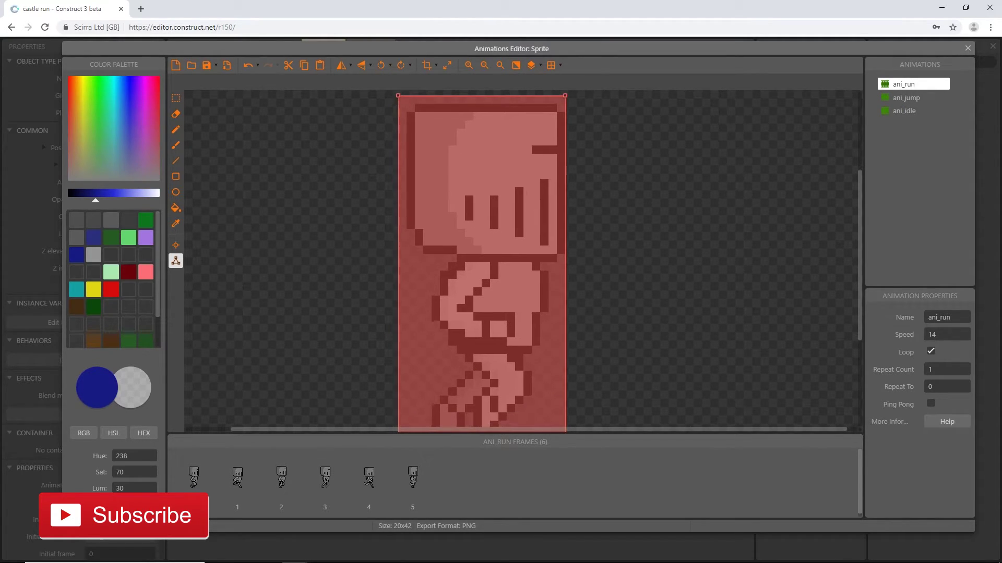
{"action": "scroll", "coordinate": [563, 255], "scroll_direction": "down", "scroll_amount": 2, "text": "ctrl"}
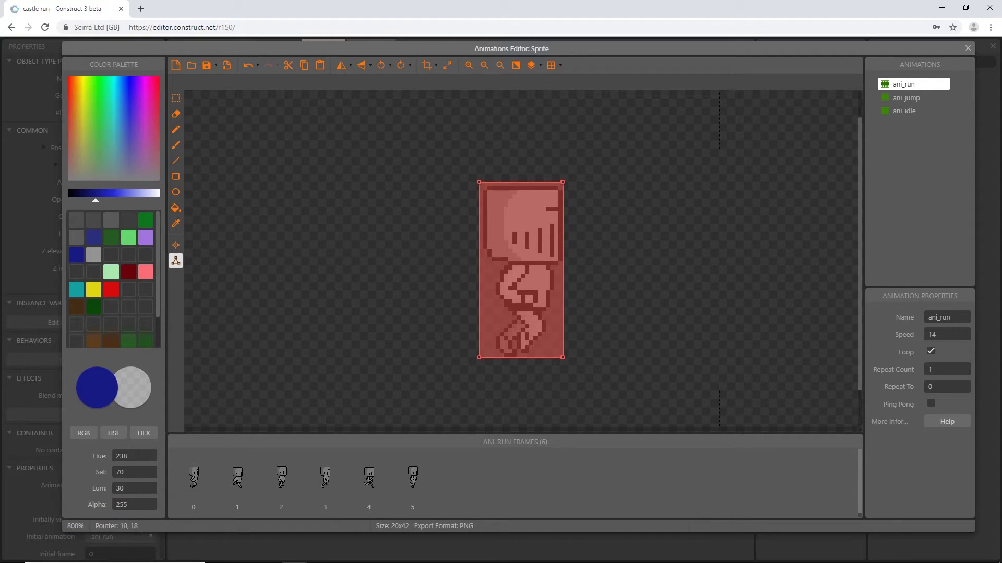
{"action": "scroll", "coordinate": [550, 224], "scroll_direction": "up", "scroll_amount": 2, "text": "ctrl"}
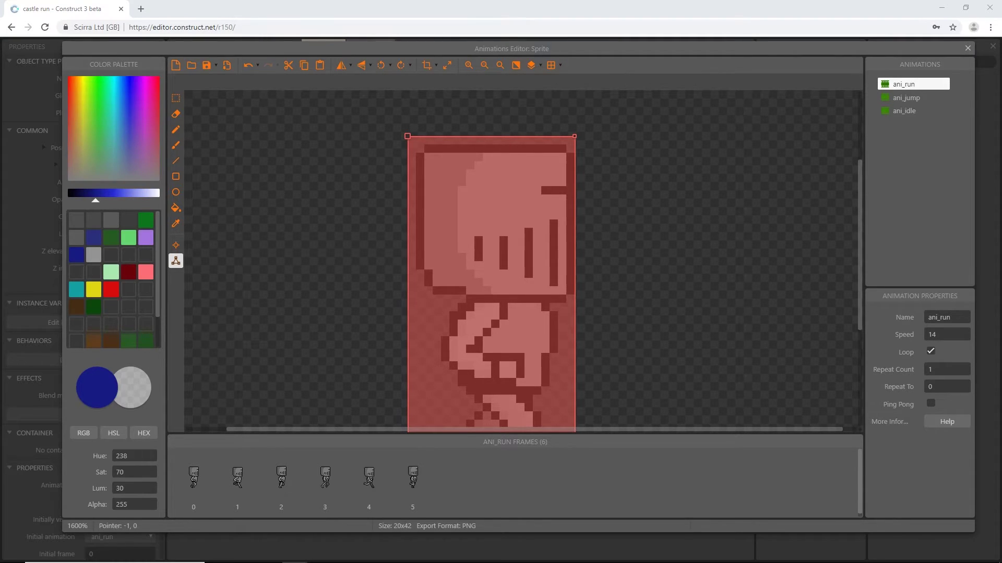
Pull in both upper corners of the ani_run collision polygon and set the upper-right point to X 19, Y 1
{"action": "left_click_drag", "start_coordinate": [408, 136], "coordinate": [424, 144]}
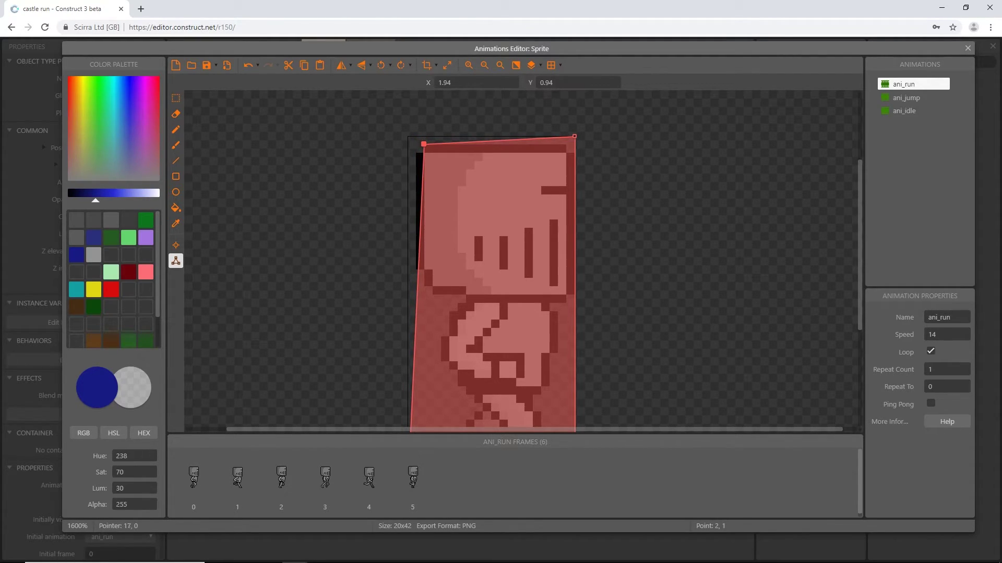
{"action": "left_click_drag", "start_coordinate": [574, 136], "coordinate": [567, 144]}
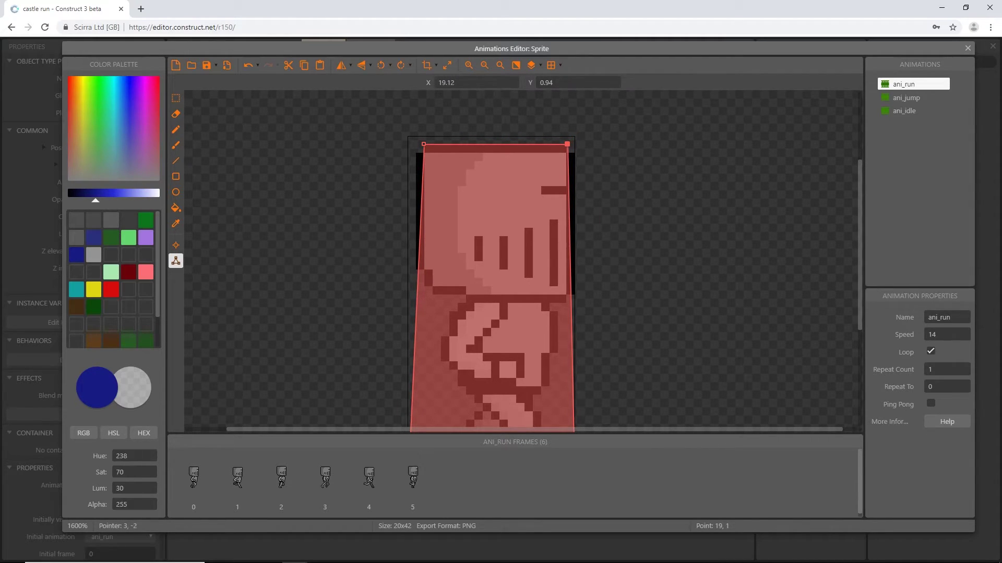
{"action": "left_click", "coordinate": [461, 83]}
{"action": "type", "text": "19"}
{"action": "key", "text": "Return"}
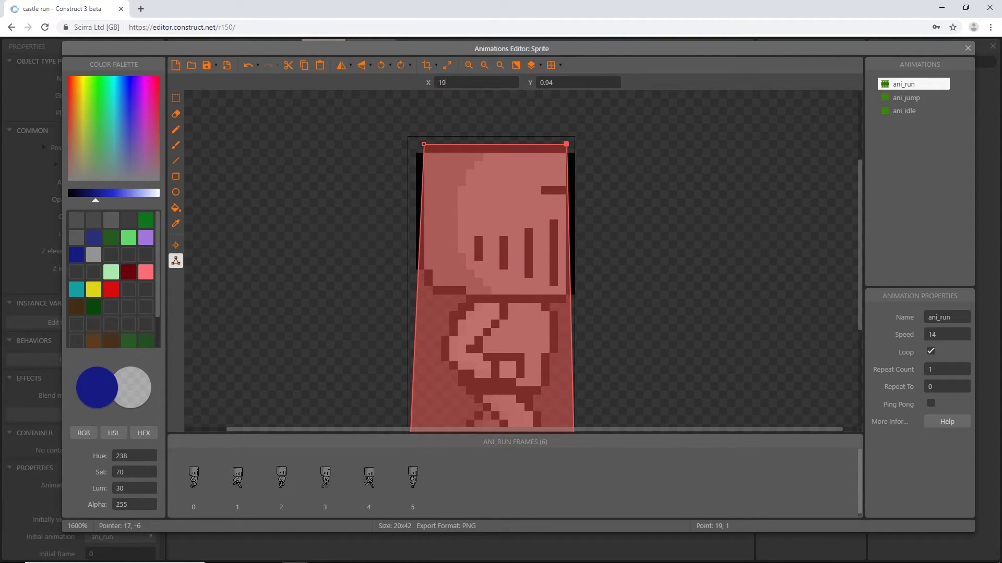
{"action": "key", "text": "Tab"}
{"action": "type", "text": "1"}
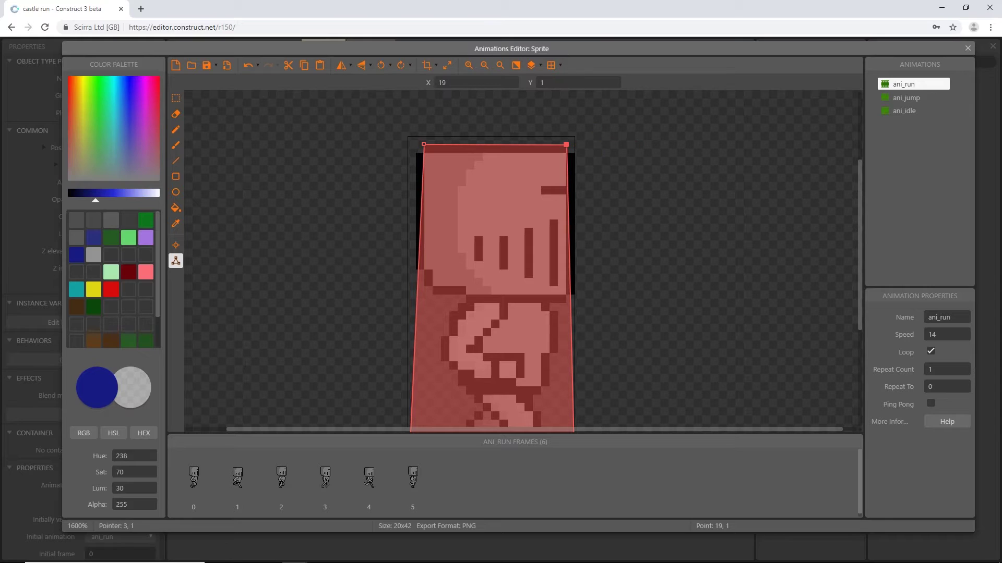
Set the upper-left point of the ani_run collision polygon to X 2, Y 1
{"action": "left_click", "coordinate": [424, 144]}
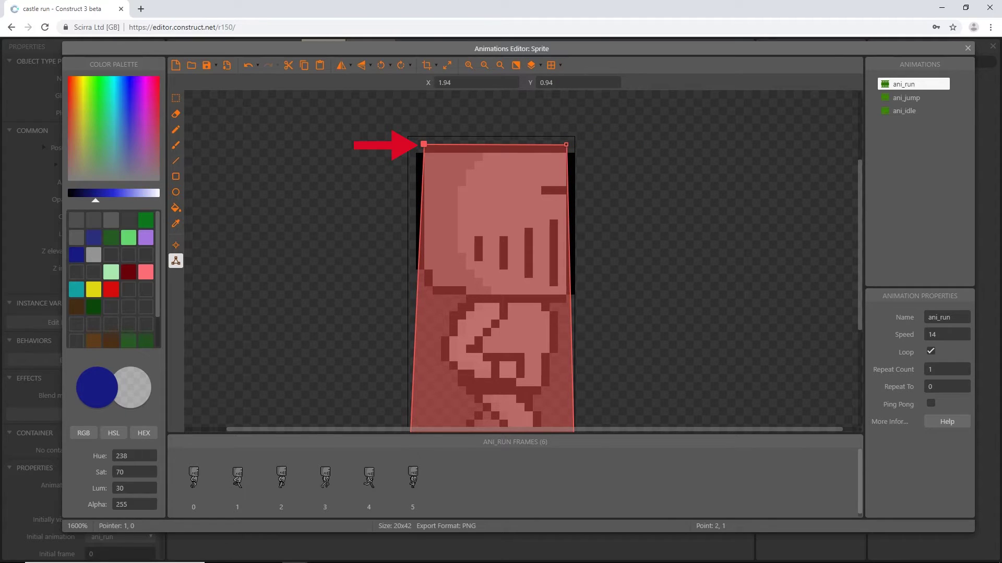
{"action": "double_click", "coordinate": [461, 83]}
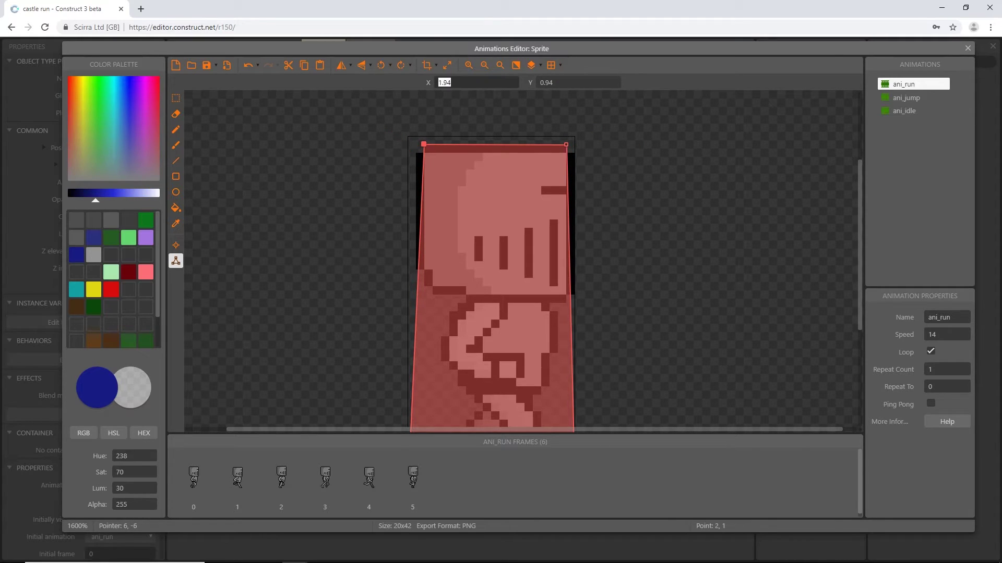
{"action": "type", "text": "2"}
{"action": "key", "text": "Tab"}
{"action": "type", "text": "1"}
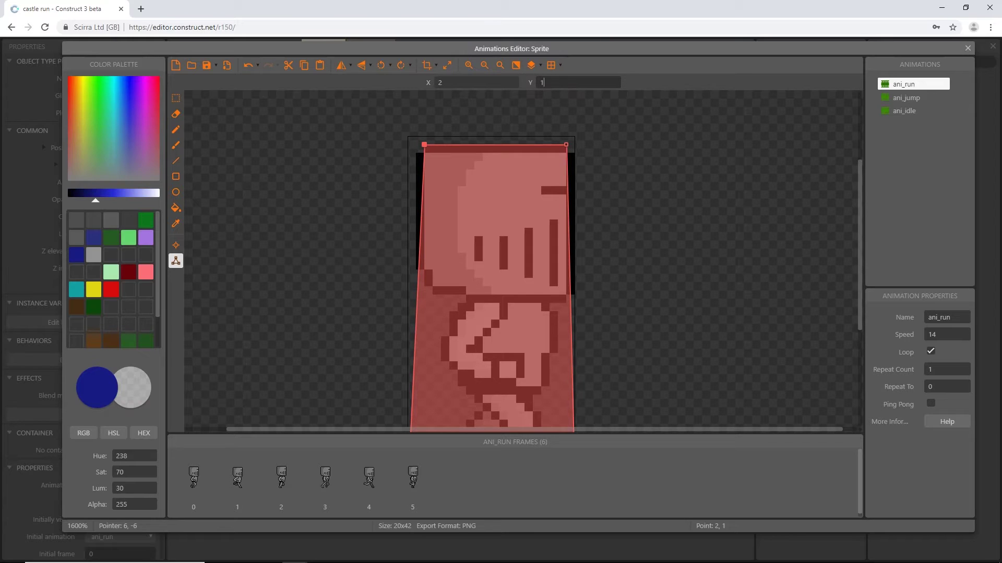
Set the lower-left point of the ani_run collision polygon to X 2
{"action": "scroll", "coordinate": [520, 215], "scroll_direction": "down", "scroll_amount": 5}
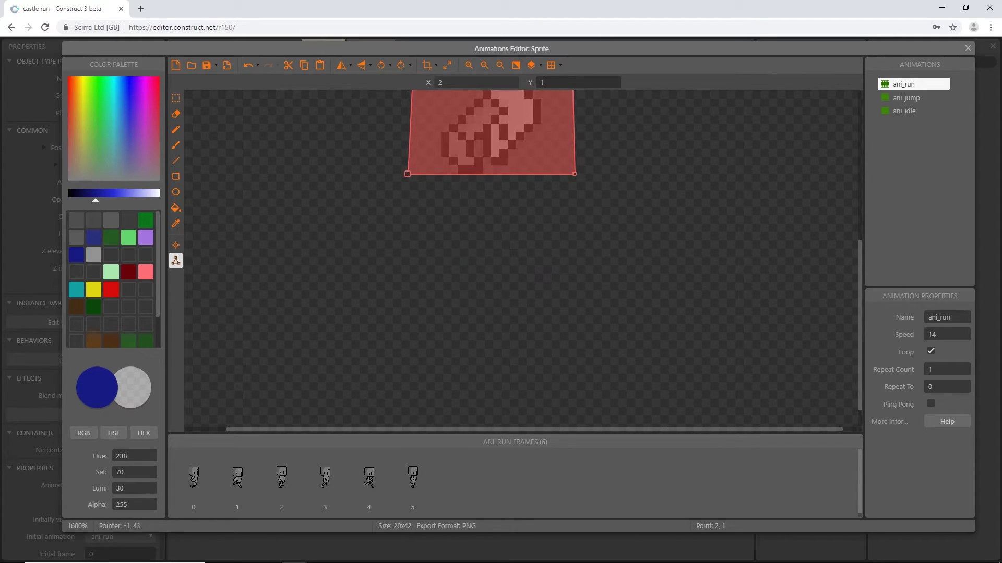
{"action": "left_click", "coordinate": [407, 173]}
{"action": "left_click_drag", "start_coordinate": [407, 173], "coordinate": [422, 173]}
{"action": "double_click", "coordinate": [485, 83]}
{"action": "type", "text": "2.12"}
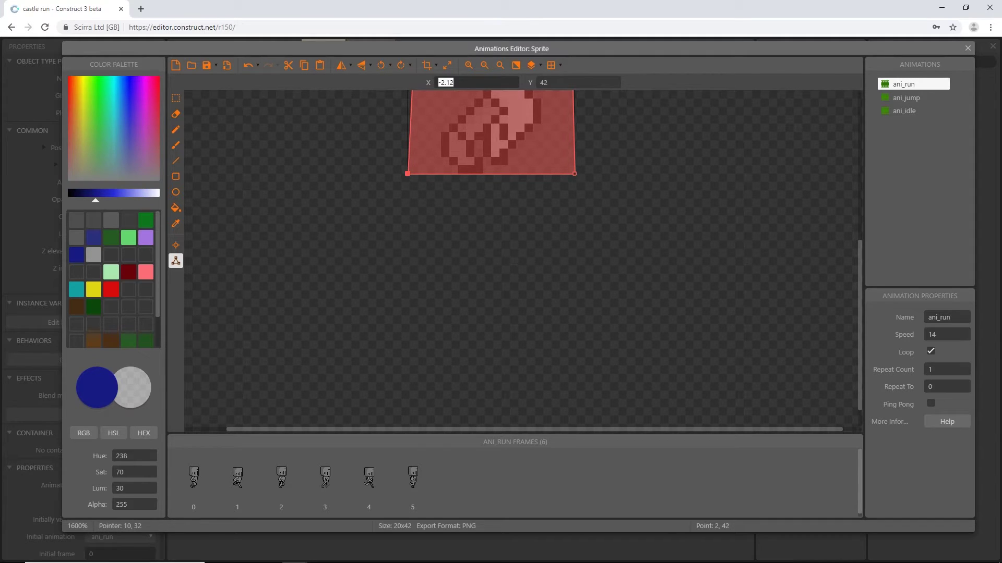
{"action": "key", "text": "Return"}
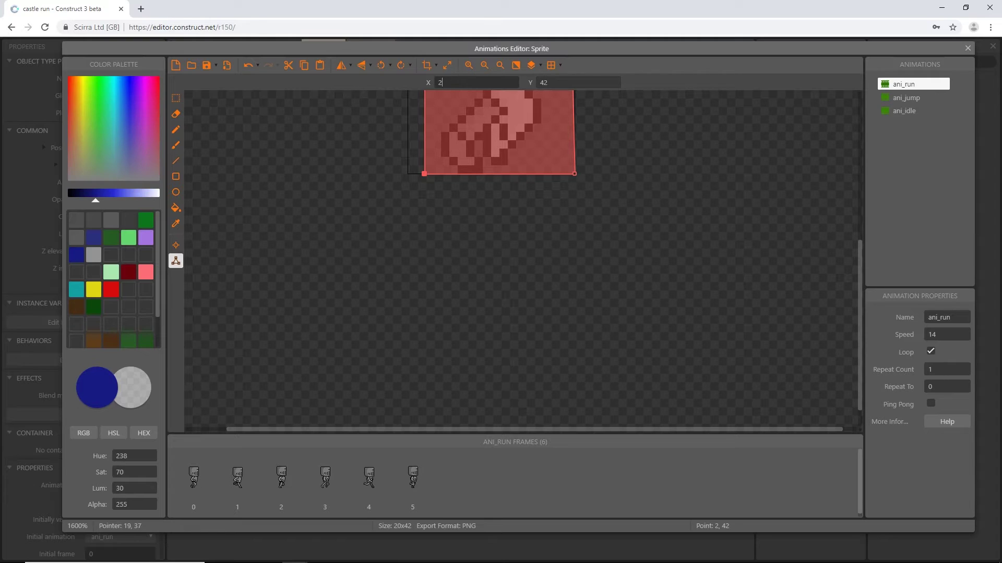
Set the lower-right point of the ani_run collision polygon to X 19
{"action": "type", "text": "0"}
{"action": "key", "text": "BackSpace"}
{"action": "key", "text": "BackSpace"}
{"action": "type", "text": "19"}
{"action": "scroll", "coordinate": [616, 245], "scroll_direction": "up", "scroll_amount": 4}
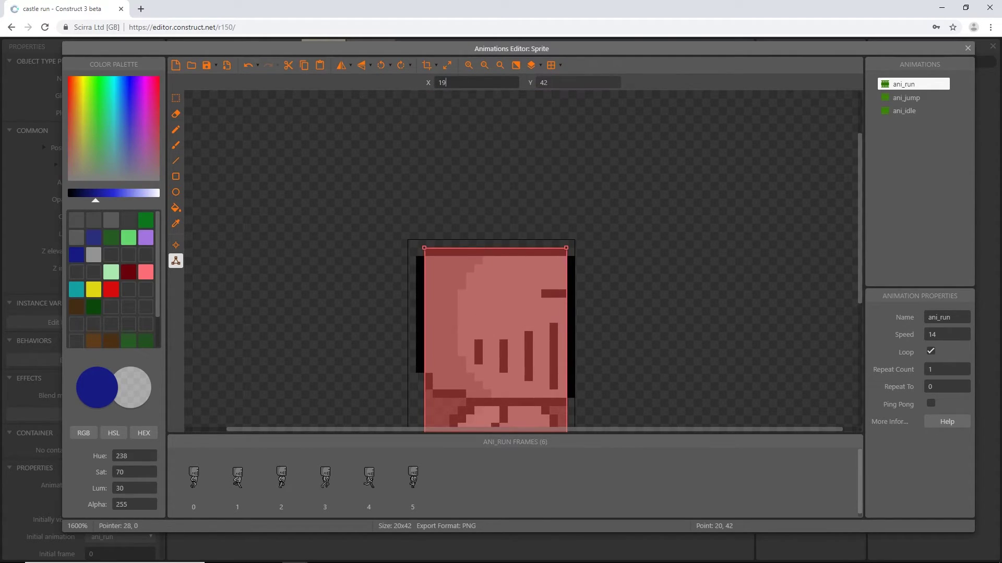
Apply the edited collision polygon to the whole ani_run animation and check it on frames 0 to 5
{"action": "scroll", "coordinate": [597, 244], "scroll_direction": "down", "scroll_amount": 1, "text": "ctrl"}
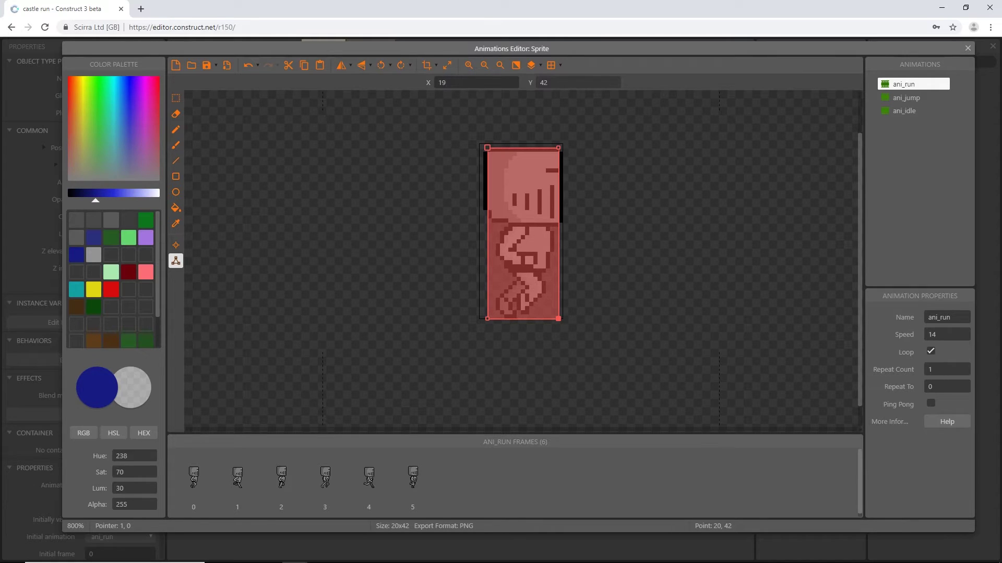
{"action": "right_click", "coordinate": [487, 147]}
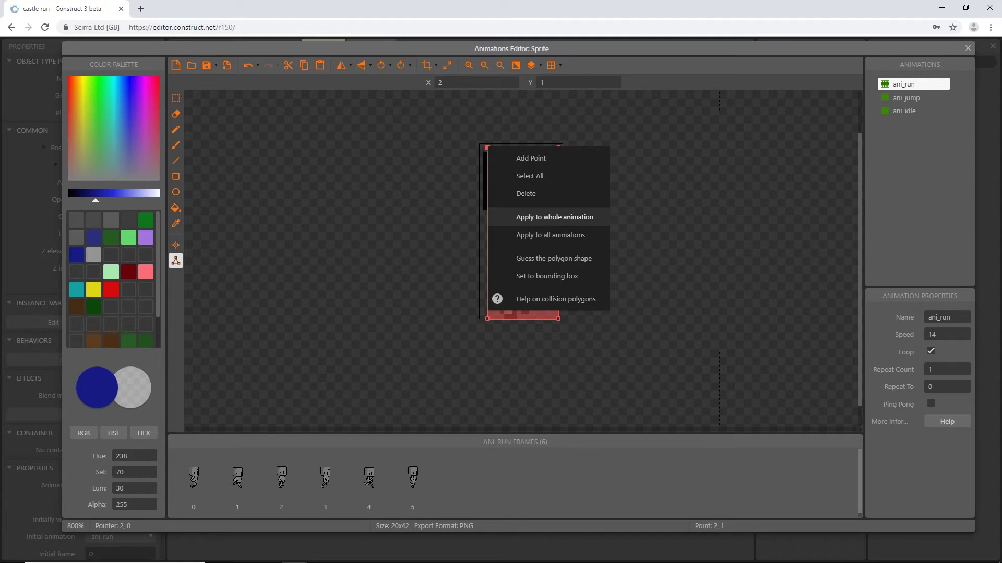
{"action": "left_click", "coordinate": [554, 217]}
{"action": "left_click", "coordinate": [193, 483]}
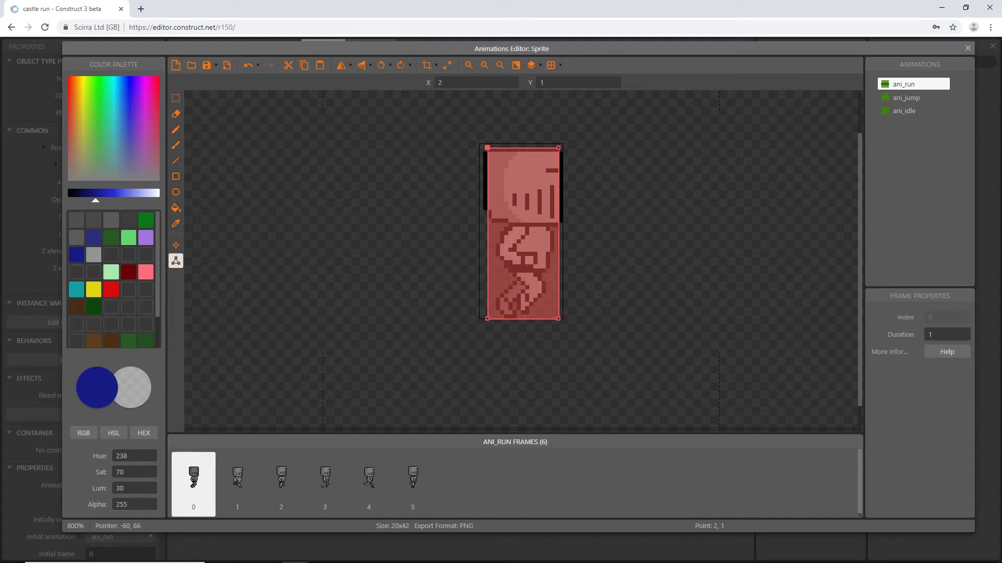
{"action": "left_click", "coordinate": [238, 484]}
{"action": "left_click", "coordinate": [281, 484]}
{"action": "left_click", "coordinate": [326, 483]}
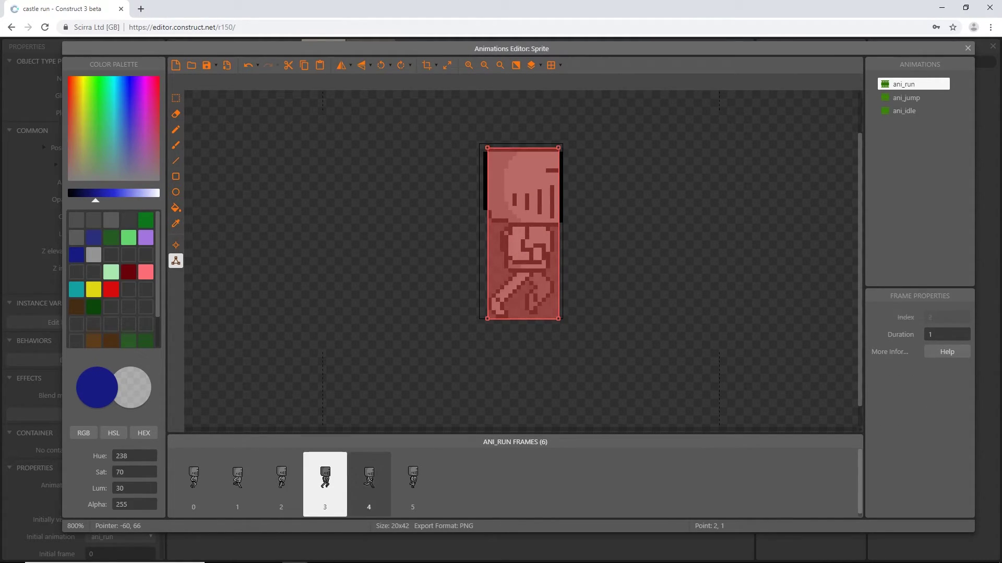
{"action": "left_click", "coordinate": [369, 483]}
{"action": "left_click", "coordinate": [413, 483]}
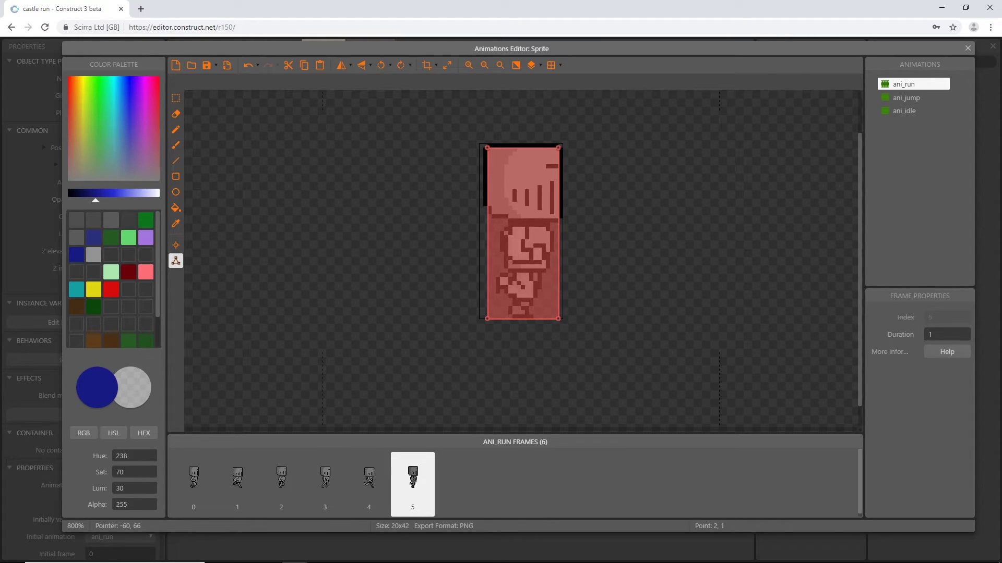
Move the upper-left point of the ani_jump collision polygon to about X 1 and set the upper-right point's X to 18
{"action": "left_click", "coordinate": [907, 97]}
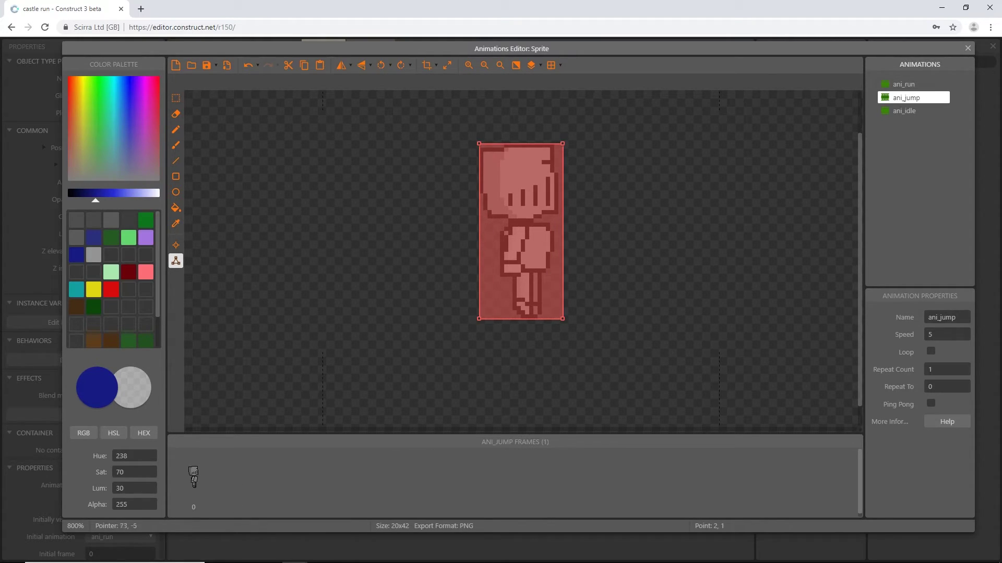
{"action": "scroll", "coordinate": [505, 175], "scroll_direction": "up", "scroll_amount": 1}
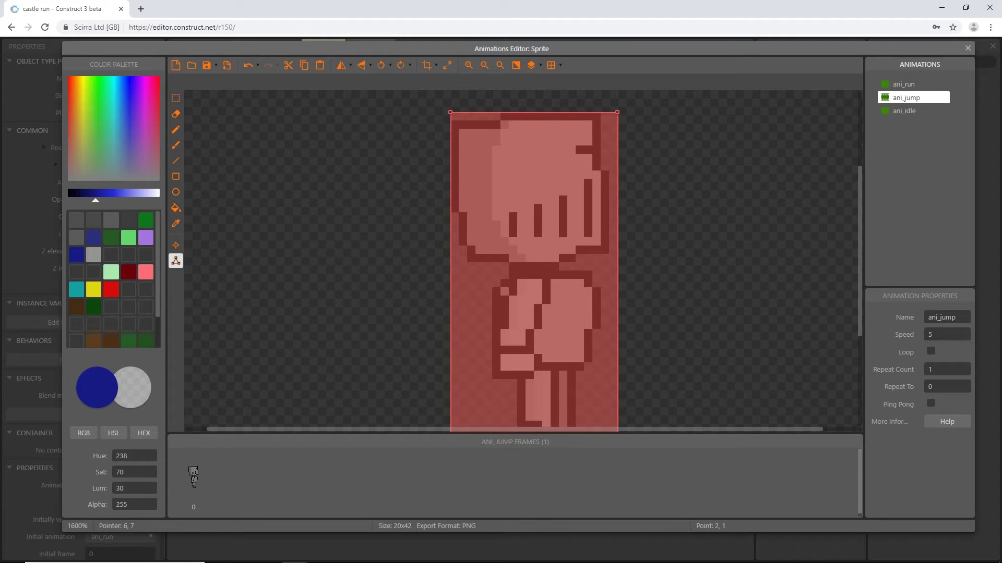
{"action": "left_click_drag", "start_coordinate": [451, 112], "coordinate": [459, 111]}
{"action": "left_click", "coordinate": [462, 82]}
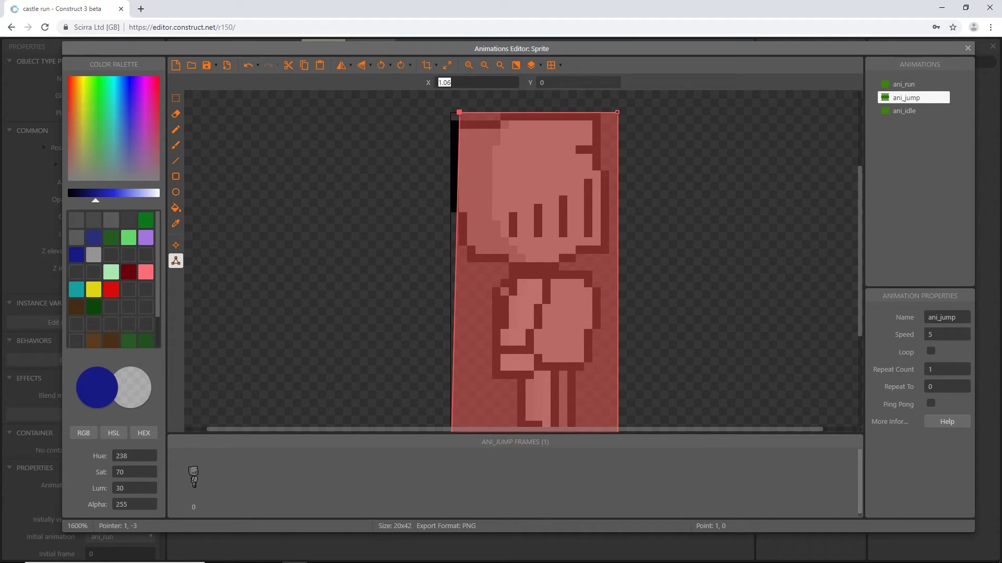
{"action": "left_click_drag", "start_coordinate": [617, 111], "coordinate": [600, 112]}
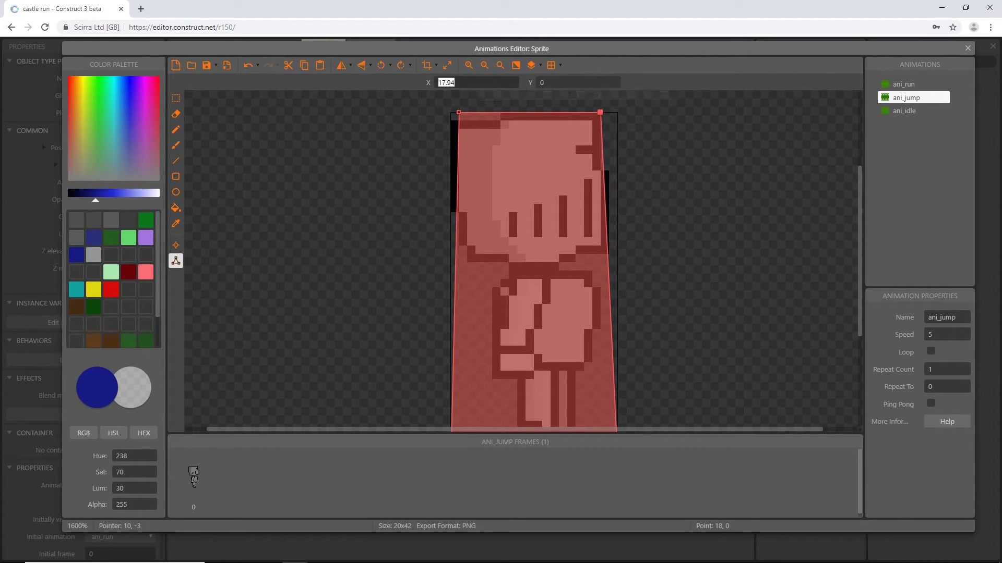
{"action": "type", "text": "18"}
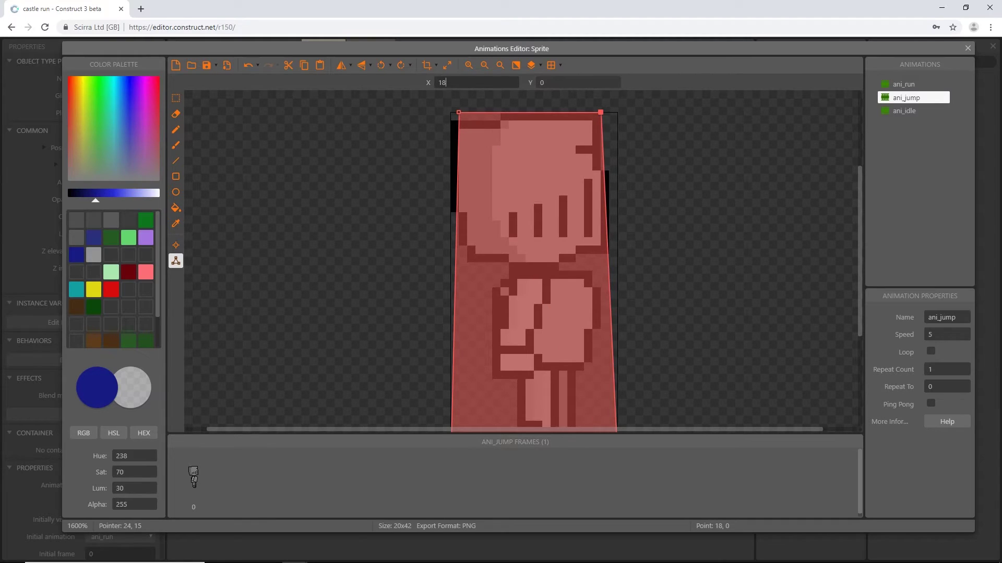
Set the lower-right point of the ani_jump collision polygon to X 18 and the lower-left point to X 1
{"action": "scroll", "coordinate": [613, 146], "scroll_direction": "down", "scroll_amount": 5}
{"action": "left_click", "coordinate": [616, 149]}
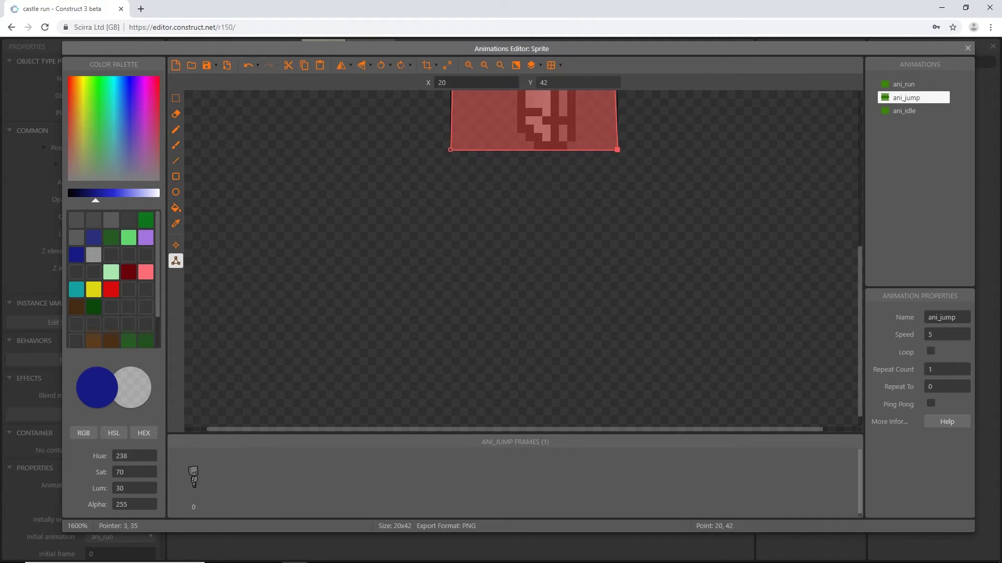
{"action": "type", "text": "18"}
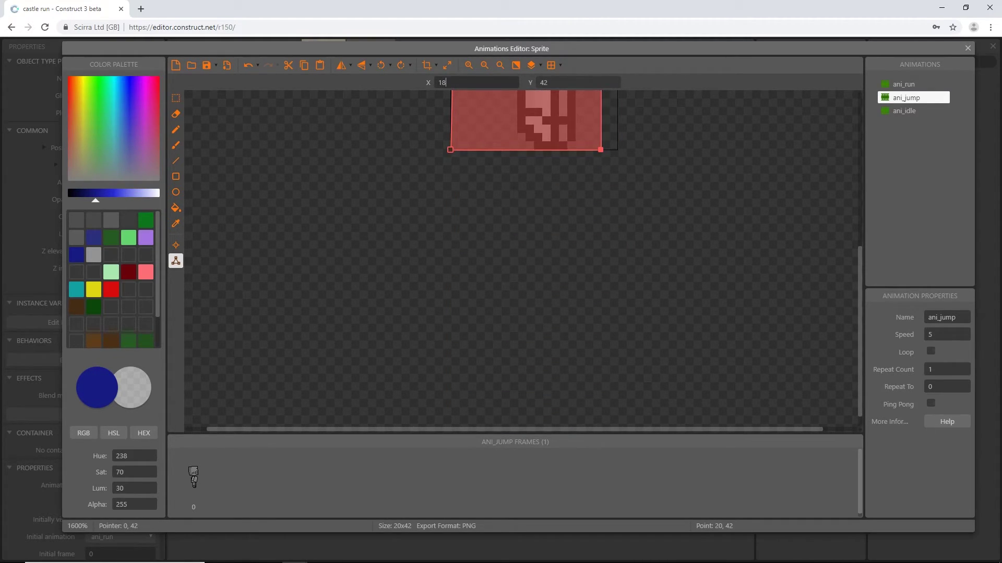
{"action": "left_click", "coordinate": [450, 149]}
{"action": "double_click", "coordinate": [441, 82]}
{"action": "type", "text": "1"}
{"action": "scroll", "coordinate": [522, 261], "scroll_direction": "up", "scroll_amount": 5}
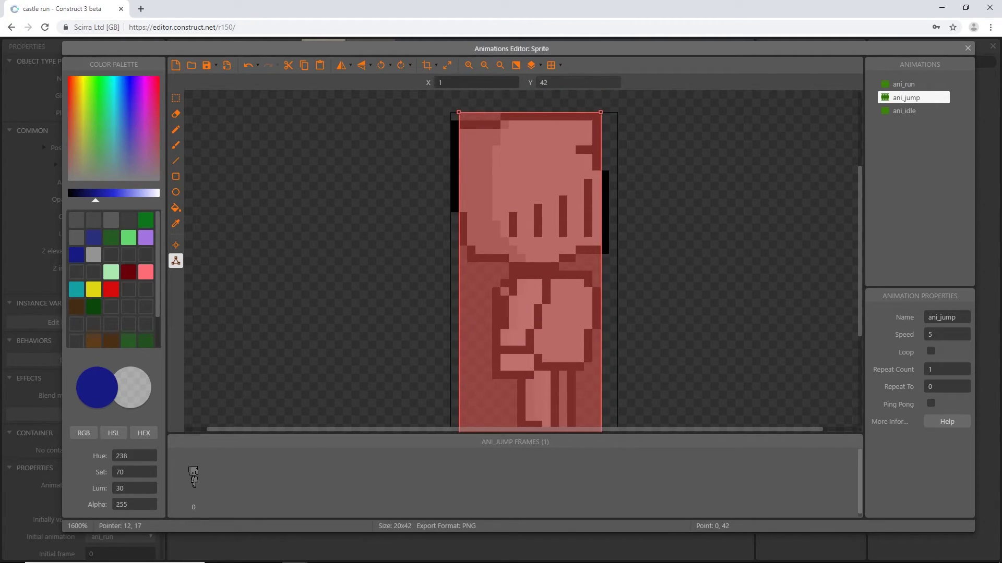
{"action": "scroll", "coordinate": [553, 261], "scroll_direction": "down", "scroll_amount": 1, "text": "ctrl"}
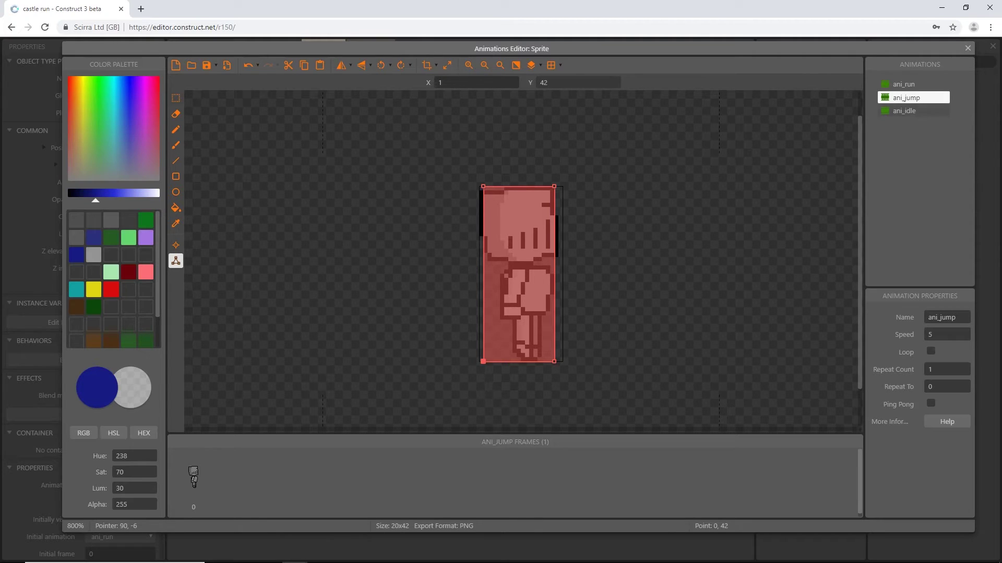
Place the origin image point of the ani_idle animation at the bottom centre of the sprite using Quick Assign Bottom
{"action": "left_click", "coordinate": [904, 111]}
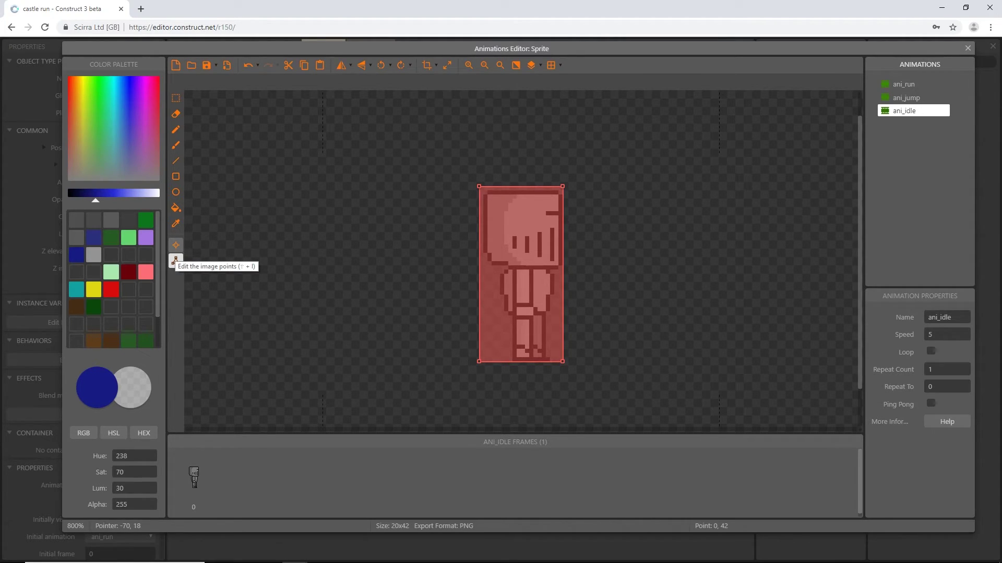
{"action": "left_click", "coordinate": [175, 245]}
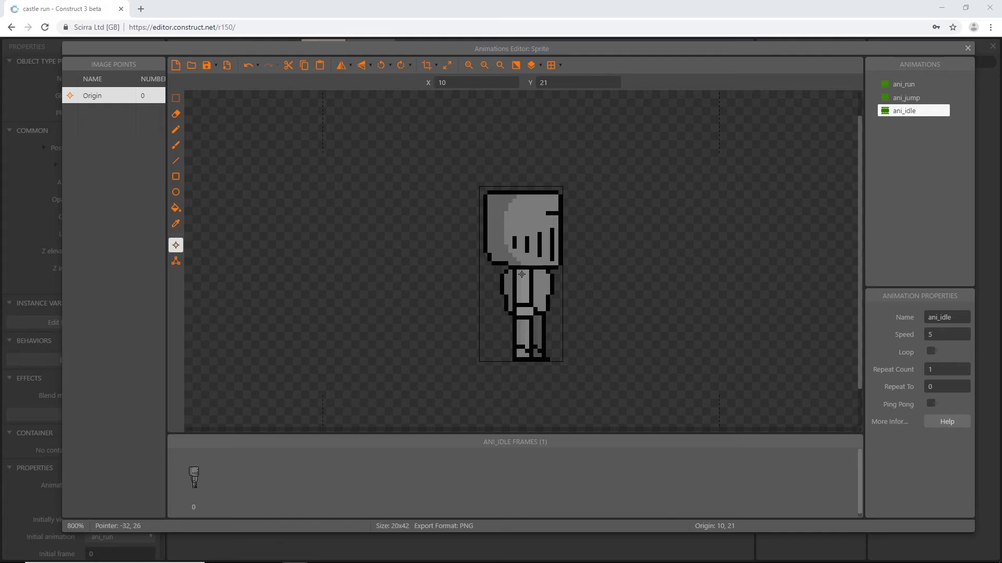
{"action": "key", "text": "2"}
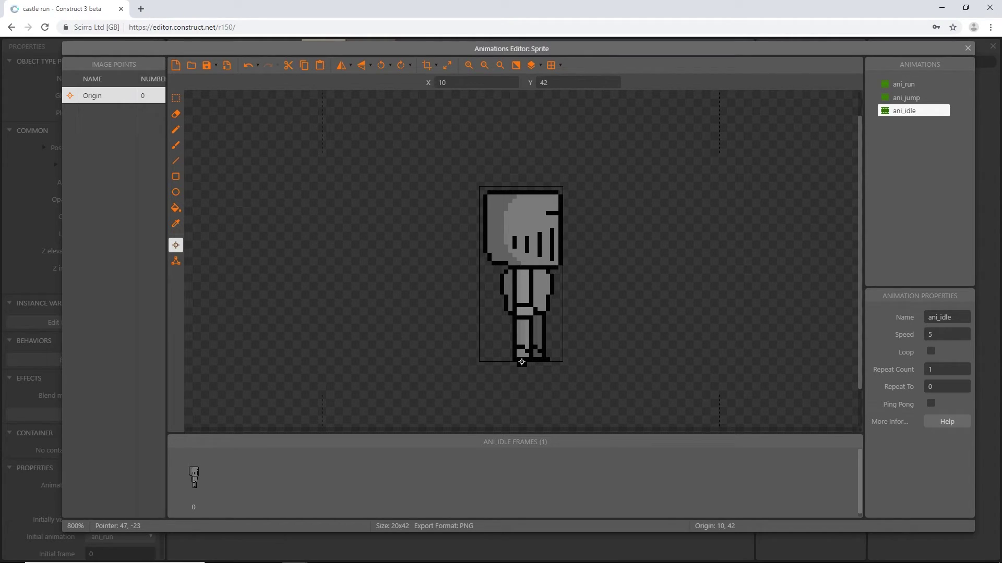
{"action": "right_click", "coordinate": [104, 95]}
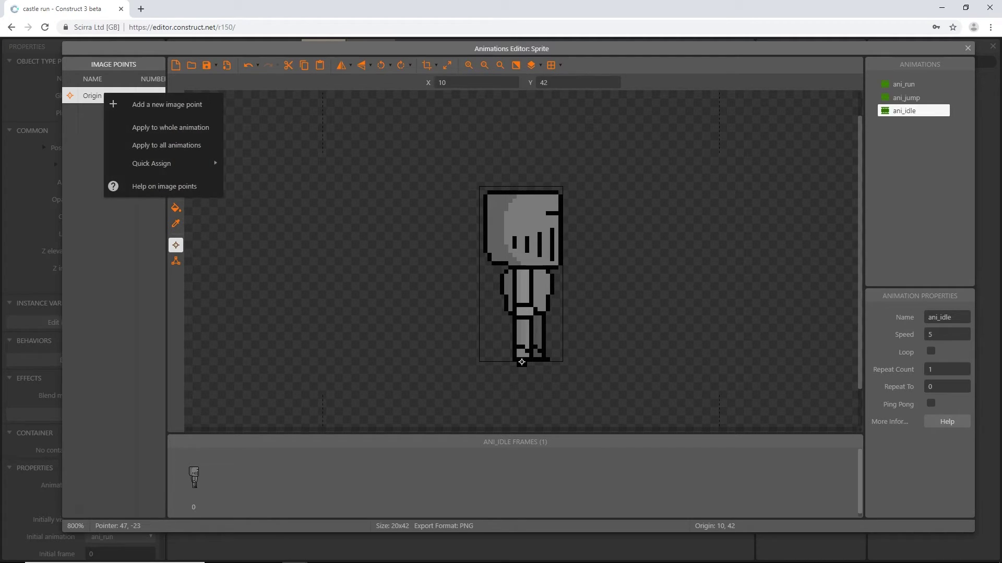
{"action": "mouse_move", "coordinate": [151, 163]}
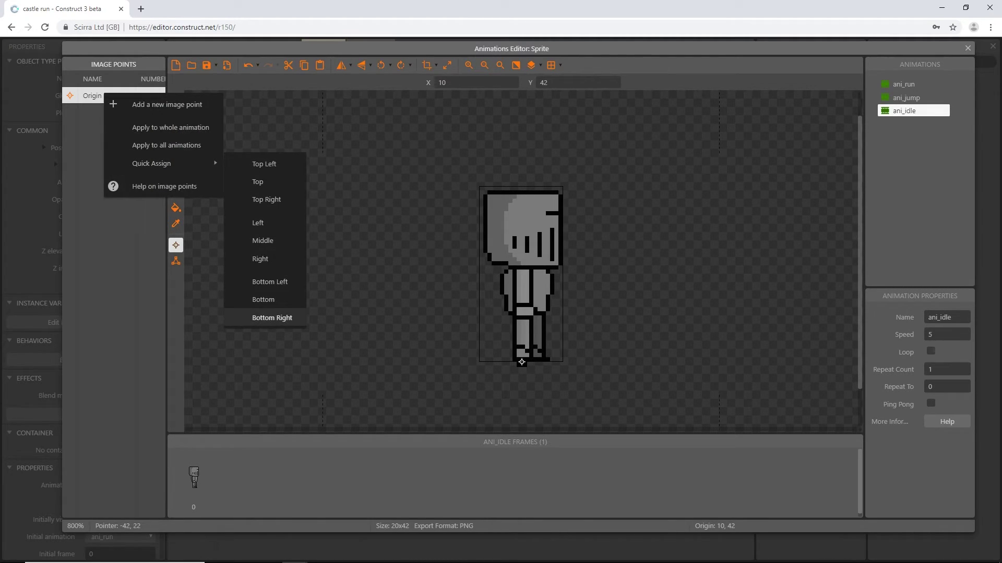
{"action": "left_click", "coordinate": [263, 299]}
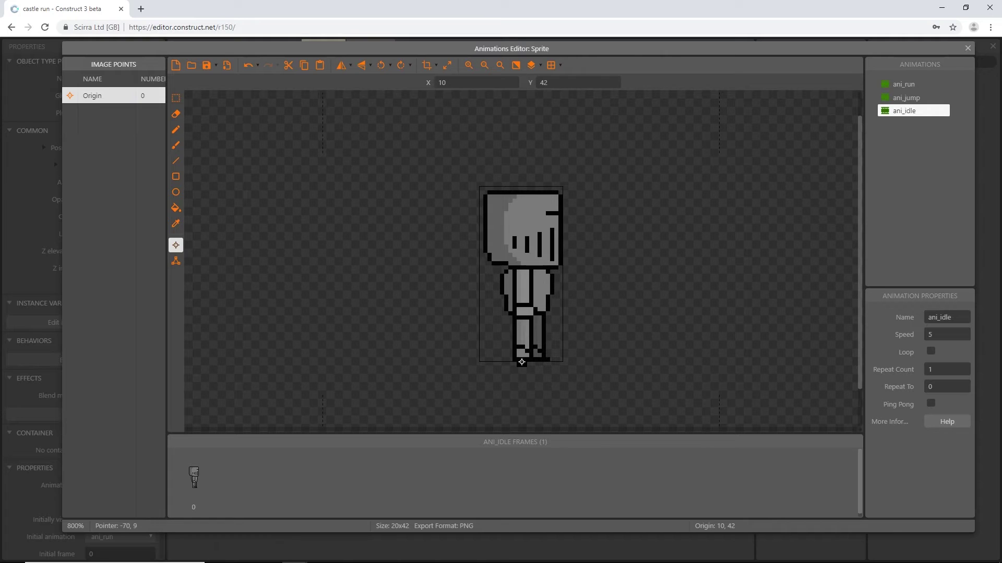
Apply the origin point to all animations, check it in ani_jump and ani_run, and close the Animations Editor
{"action": "right_click", "coordinate": [95, 96]}
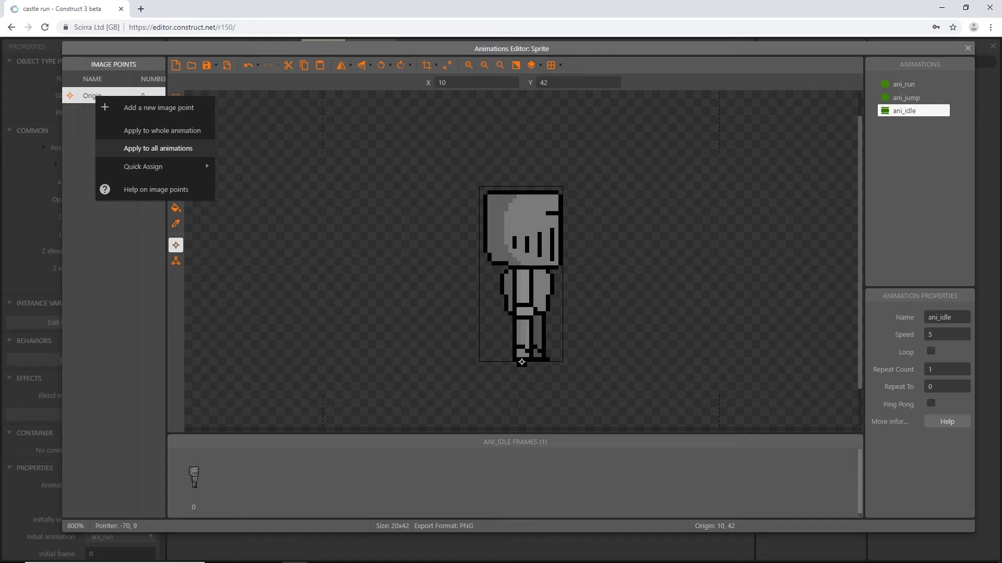
{"action": "left_click", "coordinate": [158, 148]}
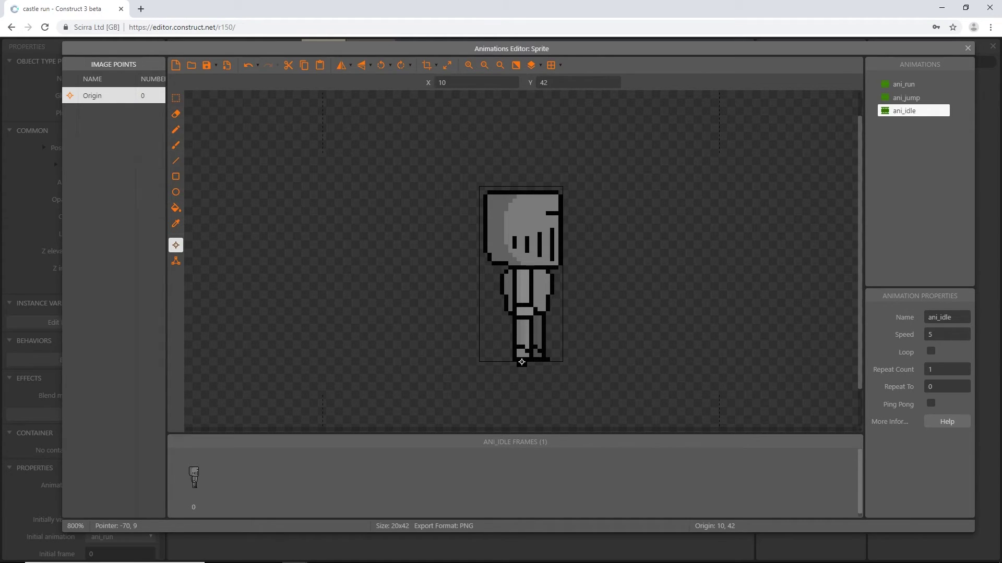
{"action": "left_click", "coordinate": [907, 98]}
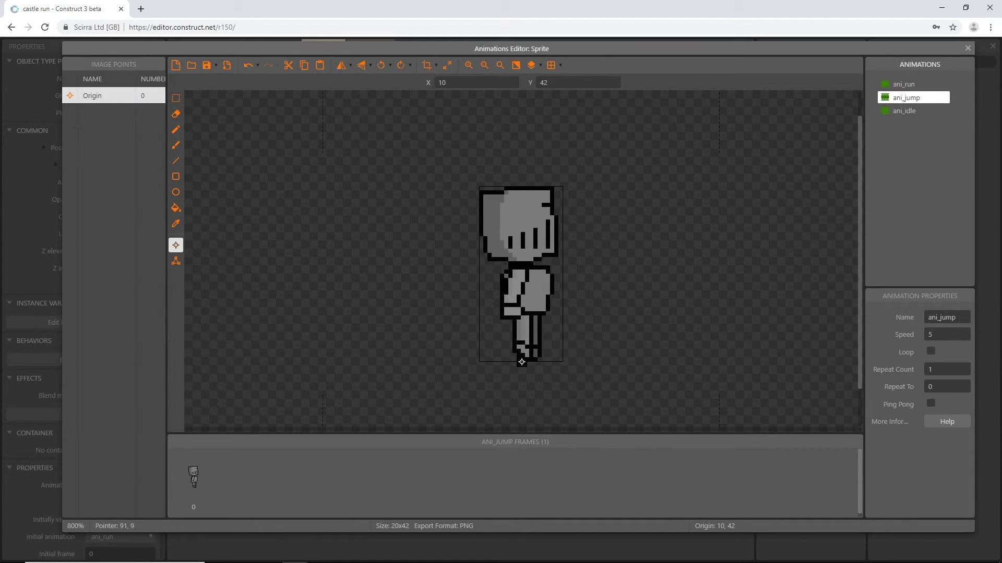
{"action": "left_click", "coordinate": [904, 84]}
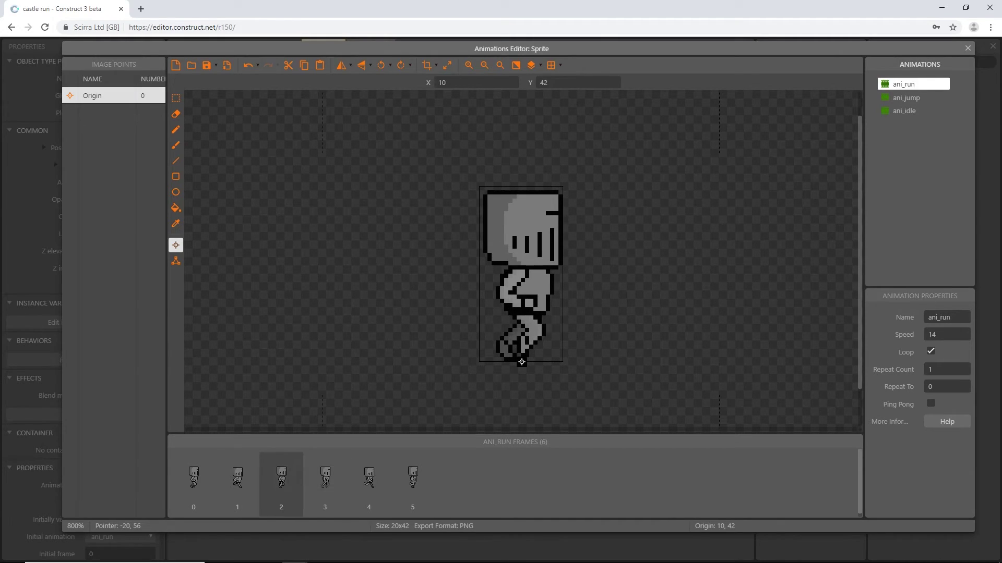
{"action": "left_click", "coordinate": [325, 483]}
{"action": "left_click", "coordinate": [412, 482]}
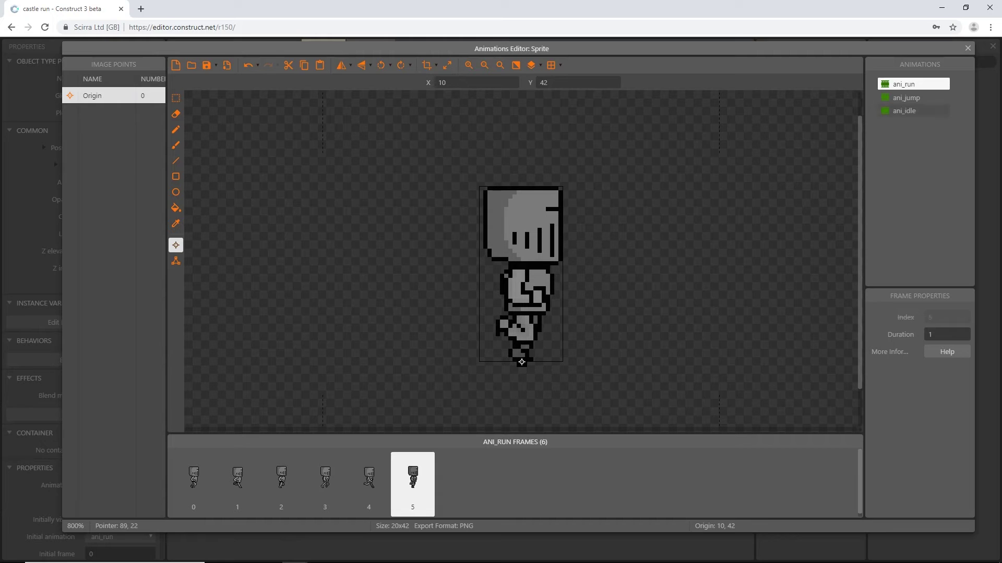
{"action": "left_click", "coordinate": [967, 48]}
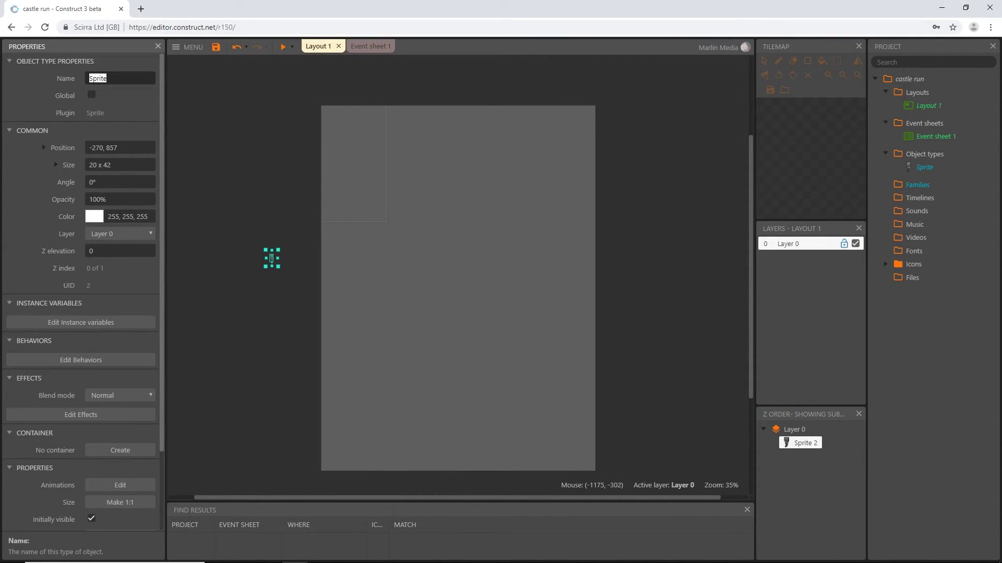
Rename the knight sprite object as player
{"action": "type", "text": "playr"}
{"action": "key", "text": "BackSpace"}
{"action": "type", "text": "er"}
{"action": "key", "text": "Return"}
Move the player sprite from outside the layout to near the layout's bottom centre, at about 710, 1870
{"action": "scroll", "coordinate": [272, 266], "scroll_direction": "up", "scroll_amount": 8, "text": "ctrl"}
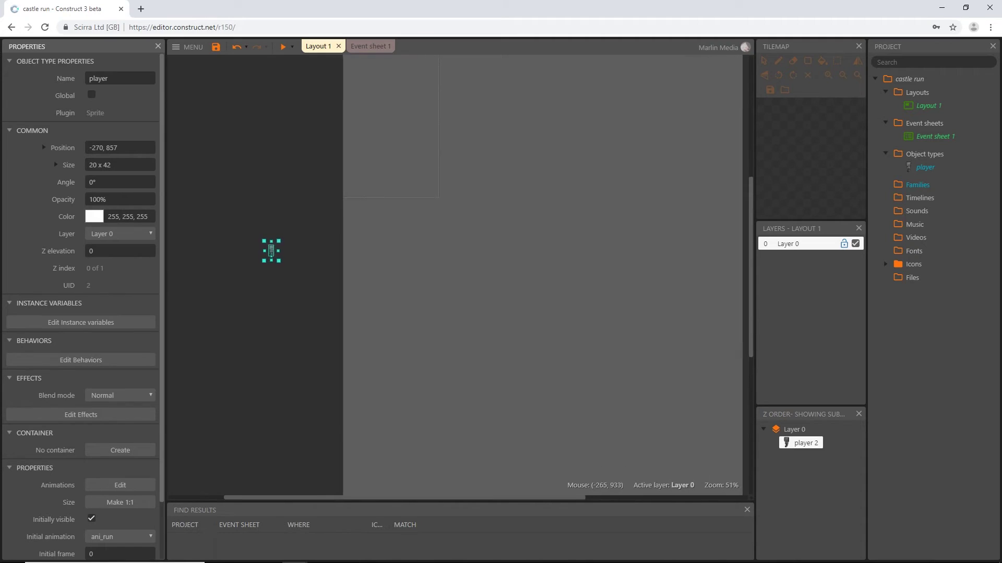
{"action": "scroll", "coordinate": [267, 253], "scroll_direction": "up", "scroll_amount": 3, "text": "ctrl"}
{"action": "left_click_drag", "start_coordinate": [265, 196], "coordinate": [728, 367]}
{"action": "middle_click_drag", "start_coordinate": [689, 396], "coordinate": [355, 147]}
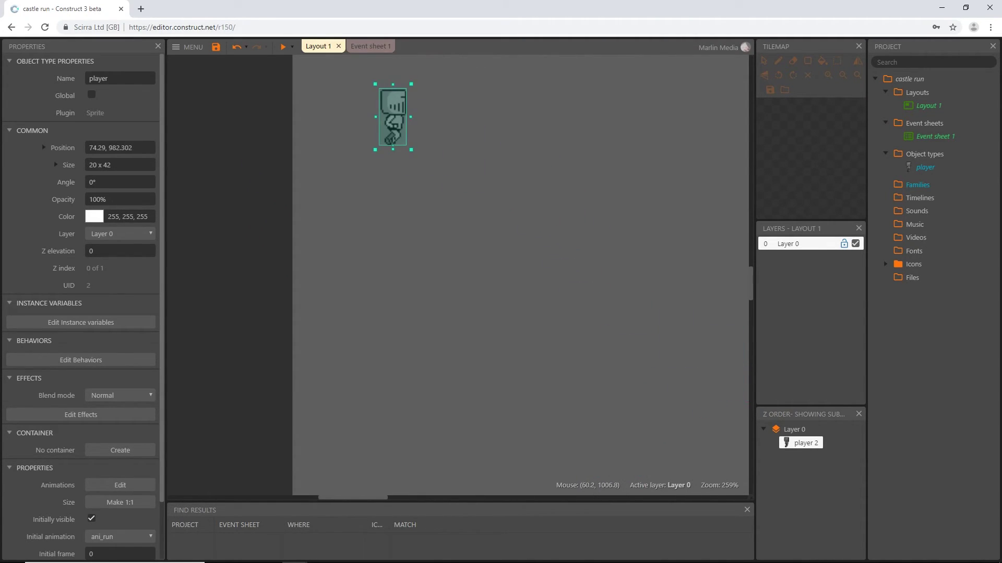
{"action": "scroll", "coordinate": [472, 250], "scroll_direction": "down", "scroll_amount": 3, "text": "ctrl"}
{"action": "middle_click_drag", "start_coordinate": [493, 150], "coordinate": [303, 74]}
{"action": "left_click_drag", "start_coordinate": [224, 77], "coordinate": [493, 407]}
{"action": "scroll", "coordinate": [493, 407], "scroll_direction": "down", "scroll_amount": 10, "text": "ctrl"}
{"action": "middle_click_drag", "start_coordinate": [493, 407], "coordinate": [324, 121]}
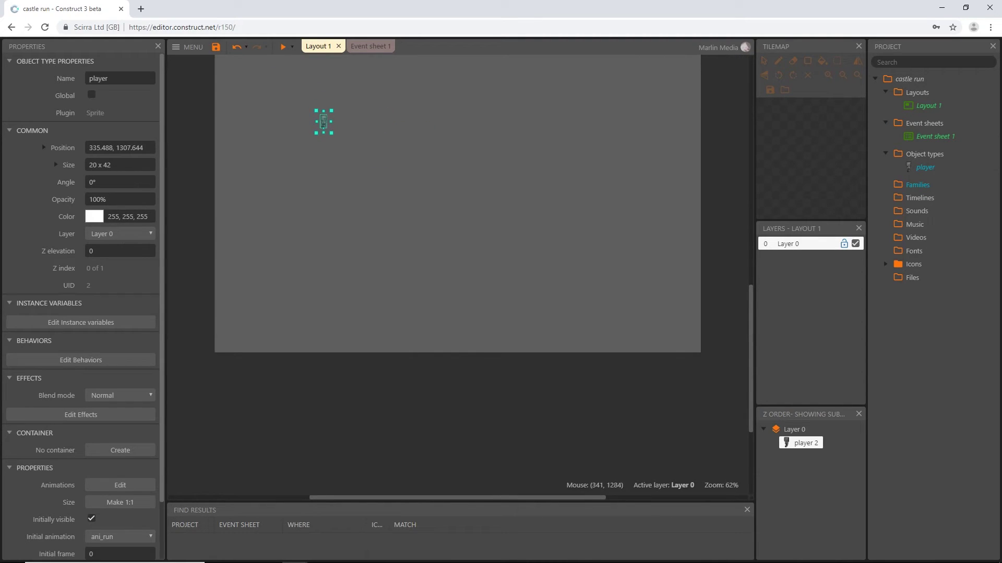
{"action": "left_click_drag", "start_coordinate": [325, 120], "coordinate": [445, 303]}
{"action": "scroll", "coordinate": [498, 350], "scroll_direction": "up", "scroll_amount": 8, "text": "ctrl"}
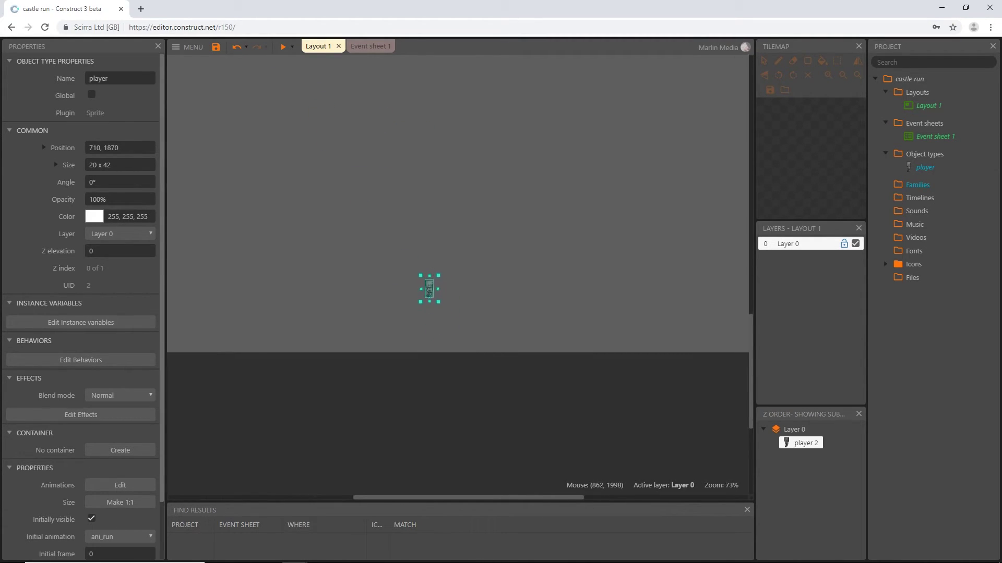
{"action": "middle_click_drag", "start_coordinate": [457, 274], "coordinate": [511, 313]}
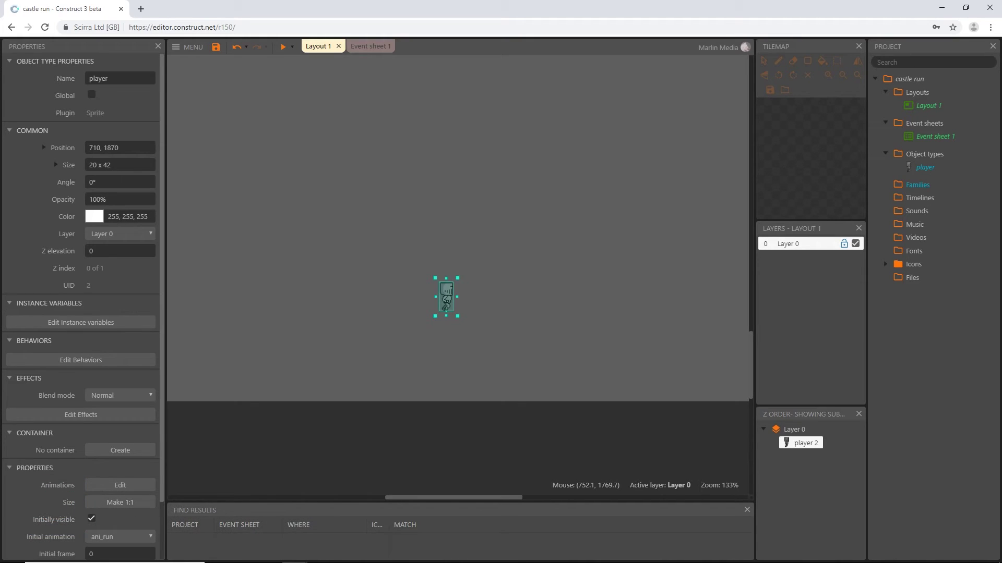
{"action": "scroll", "coordinate": [463, 264], "scroll_direction": "down", "scroll_amount": 5}
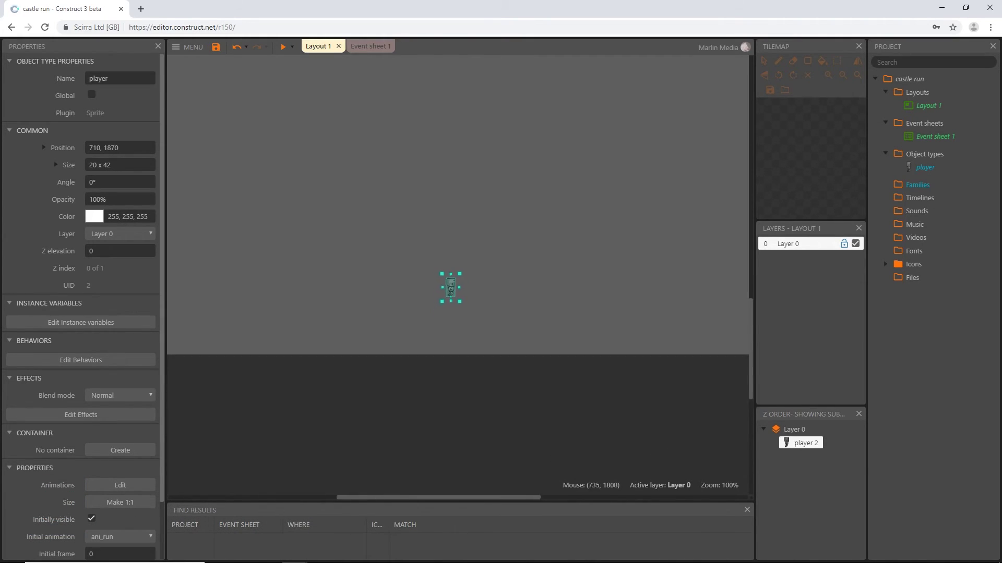
{"action": "scroll", "coordinate": [465, 264], "scroll_direction": "down", "scroll_amount": 2, "text": "ctrl"}
{"action": "middle_click_drag", "start_coordinate": [487, 261], "coordinate": [489, 348]}
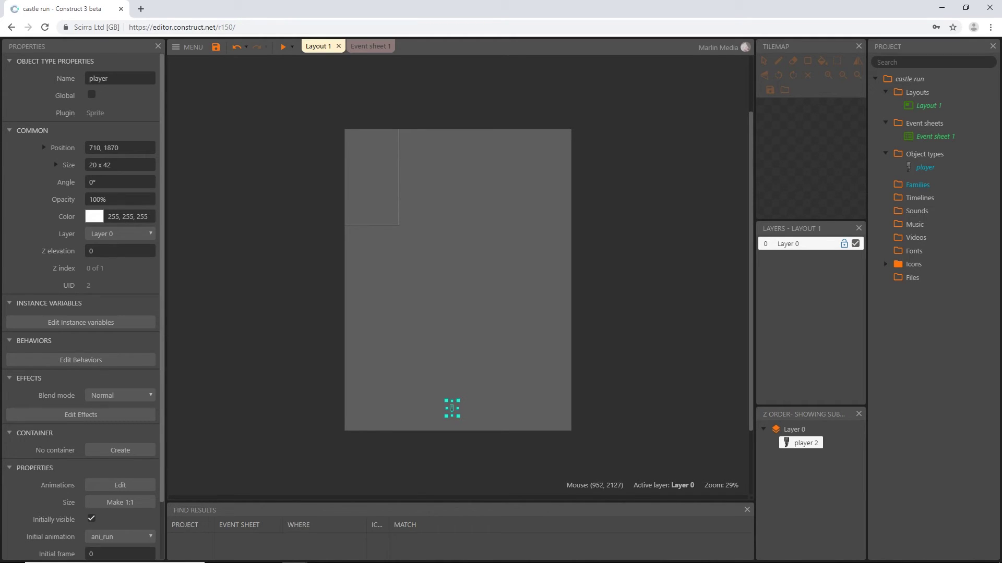
{"action": "scroll", "coordinate": [461, 467], "scroll_direction": "up", "scroll_amount": 12, "text": "ctrl"}
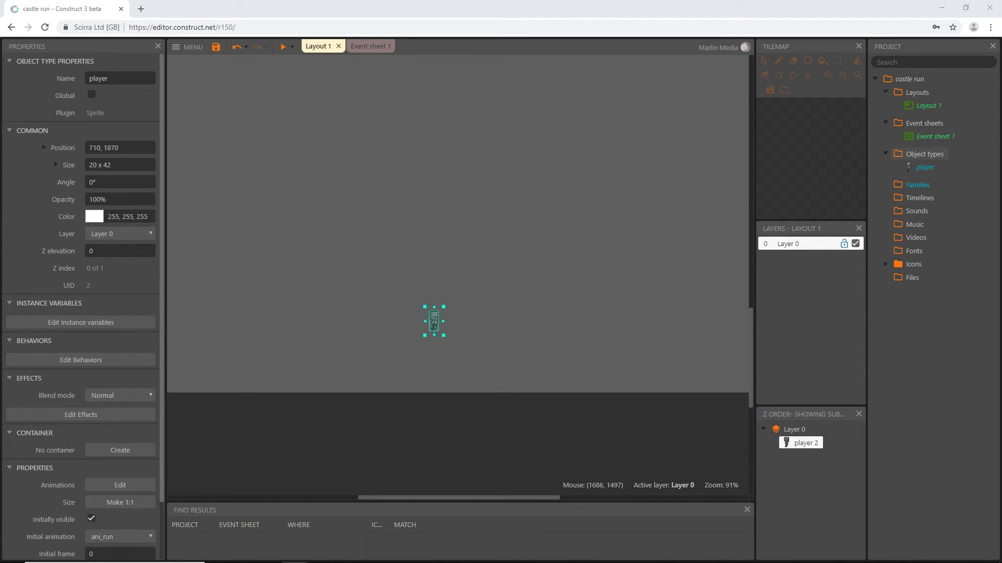
Add a subfolder named sprites under the project's Object types
{"action": "right_click", "coordinate": [918, 154]}
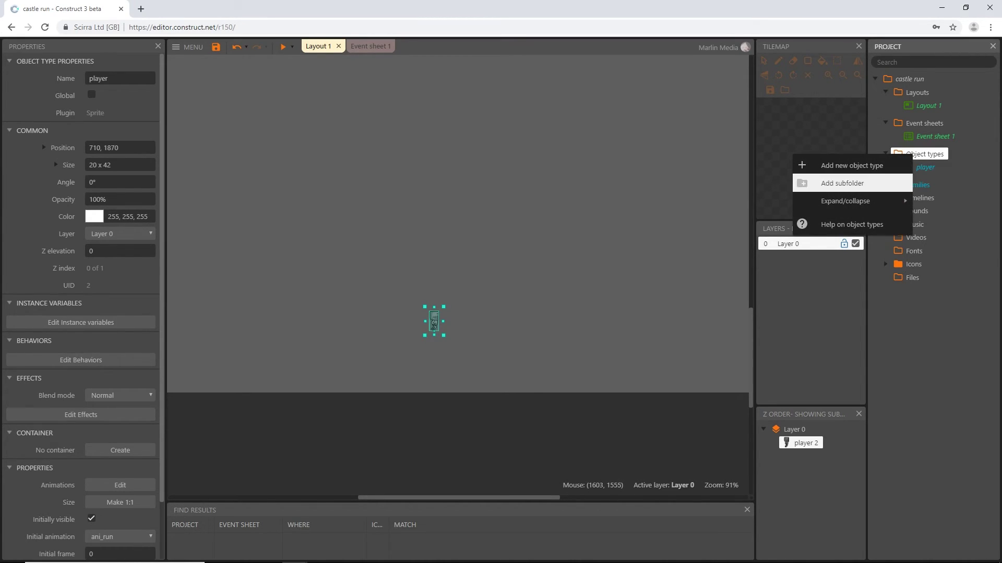
{"action": "left_click", "coordinate": [842, 183]}
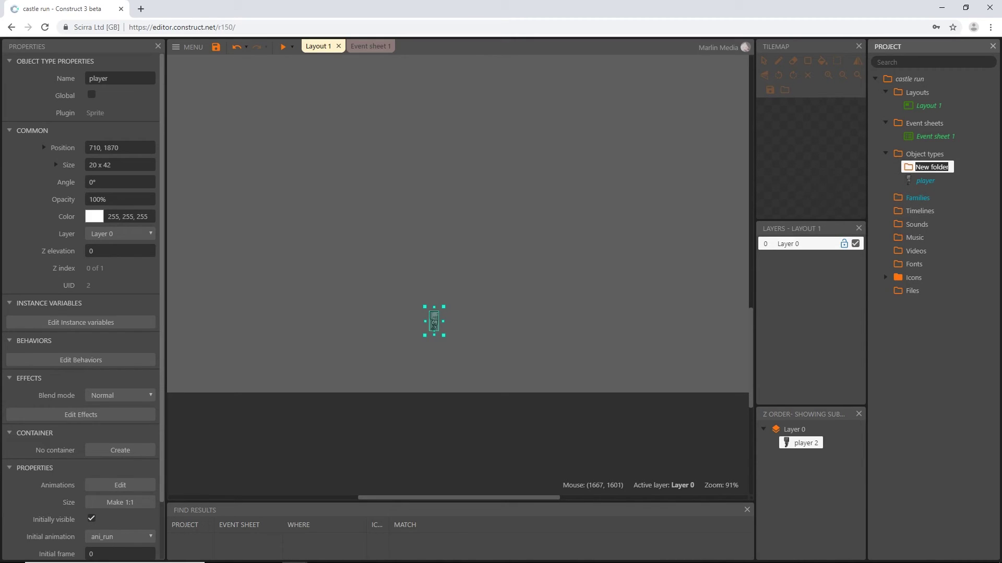
{"action": "type", "text": "sprites"}
{"action": "key", "text": "Return"}
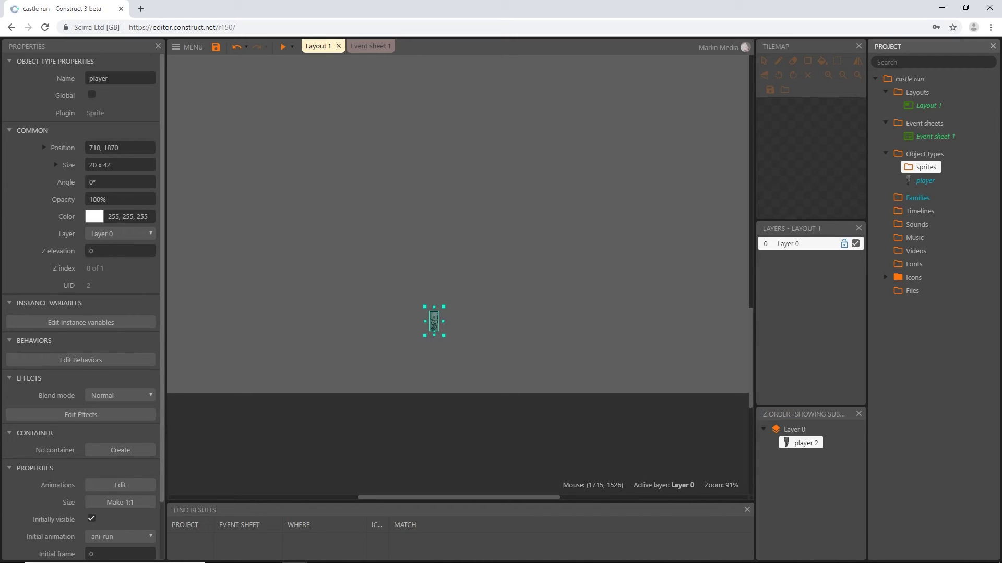
Add a subfolder named objects inside the sprites folder and move the player object into it
{"action": "right_click", "coordinate": [923, 167]}
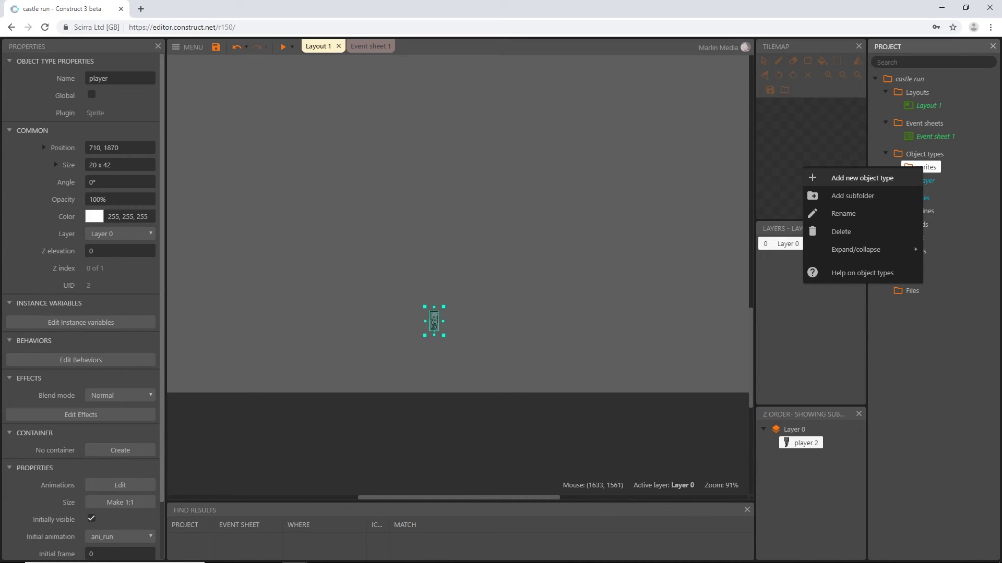
{"action": "left_click", "coordinate": [852, 196]}
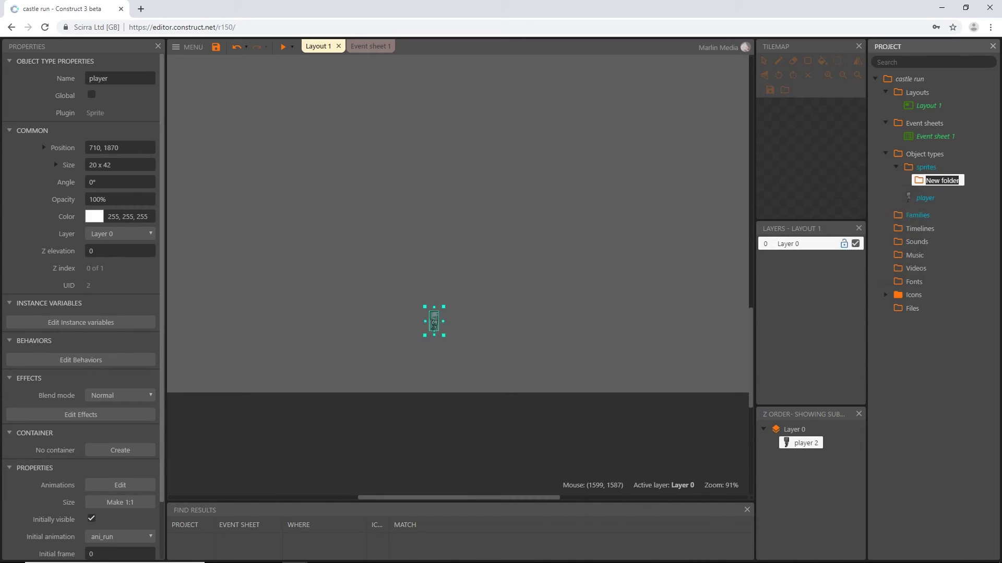
{"action": "type", "text": "objects"}
{"action": "key", "text": "Return"}
{"action": "left_click_drag", "start_coordinate": [925, 198], "coordinate": [936, 181]}
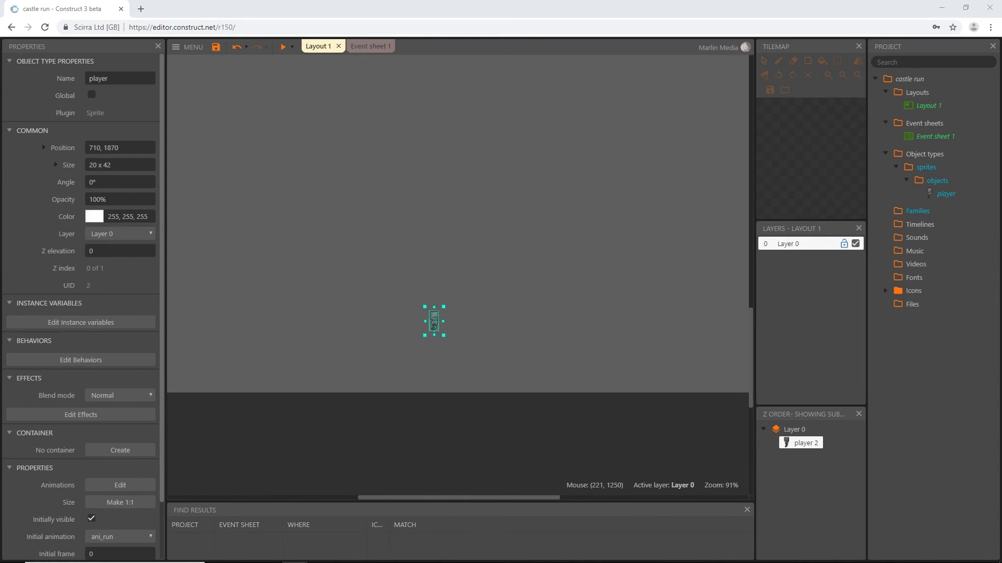
Add folders named buttons and hud, placing both directly inside the sprites folder alongside the objects folder
{"action": "right_click", "coordinate": [936, 180]}
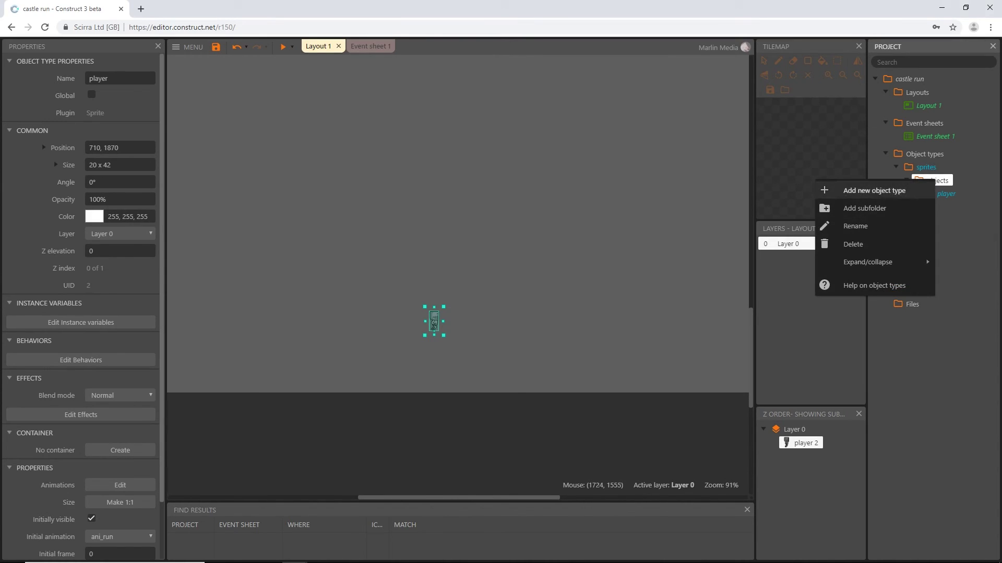
{"action": "left_click", "coordinate": [866, 208]}
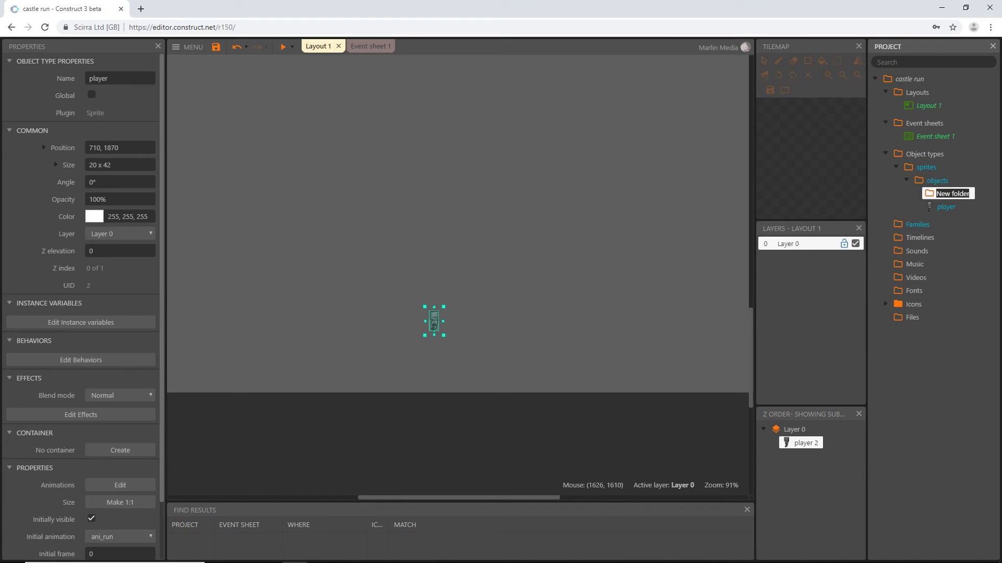
{"action": "type", "text": "buttons"}
{"action": "key", "text": "Return"}
{"action": "right_click", "coordinate": [933, 181]}
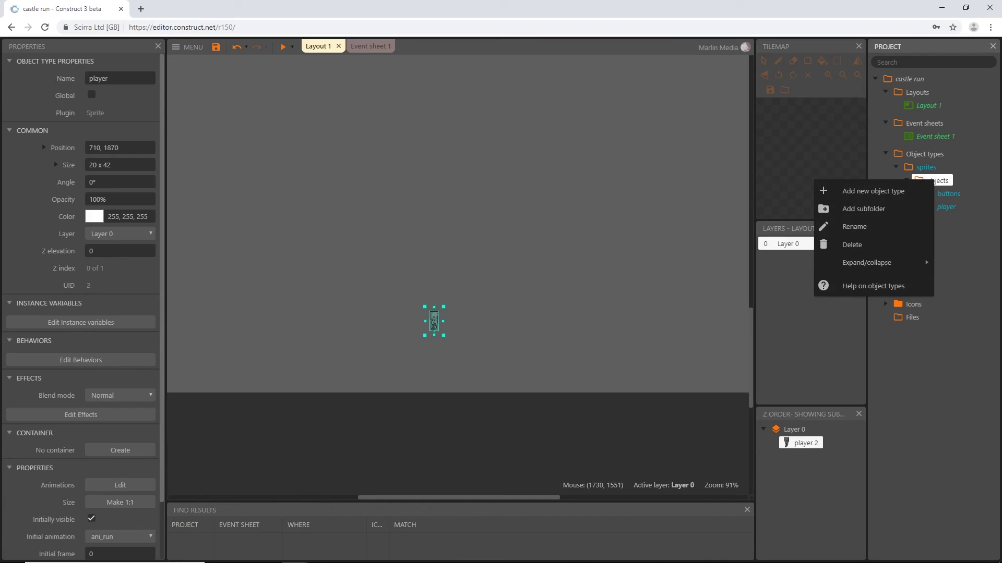
{"action": "left_click", "coordinate": [864, 208]}
{"action": "type", "text": "hud"}
{"action": "key", "text": "Return"}
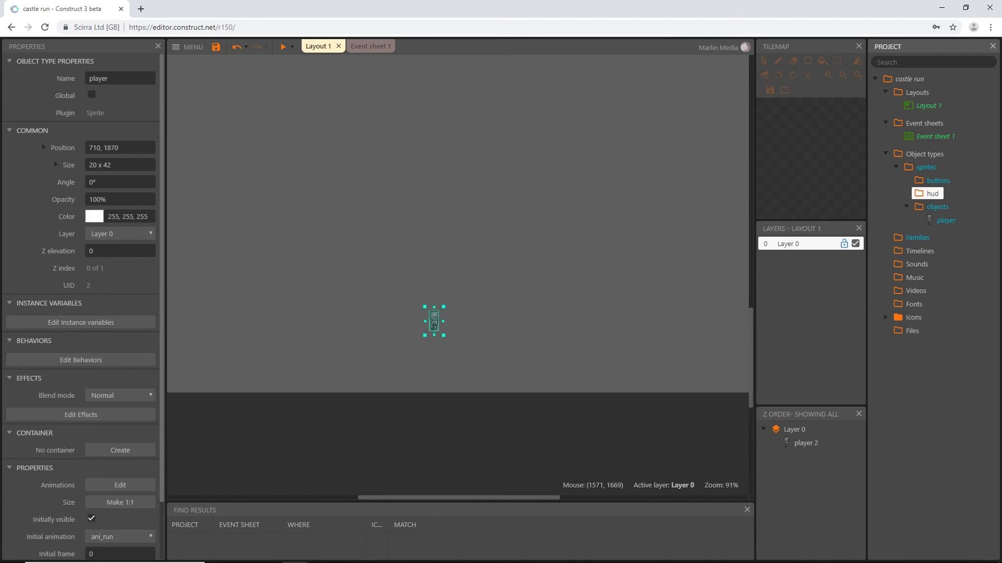
Add two more subfolders named levels and particles inside the sprites folder
{"action": "right_click", "coordinate": [926, 167]}
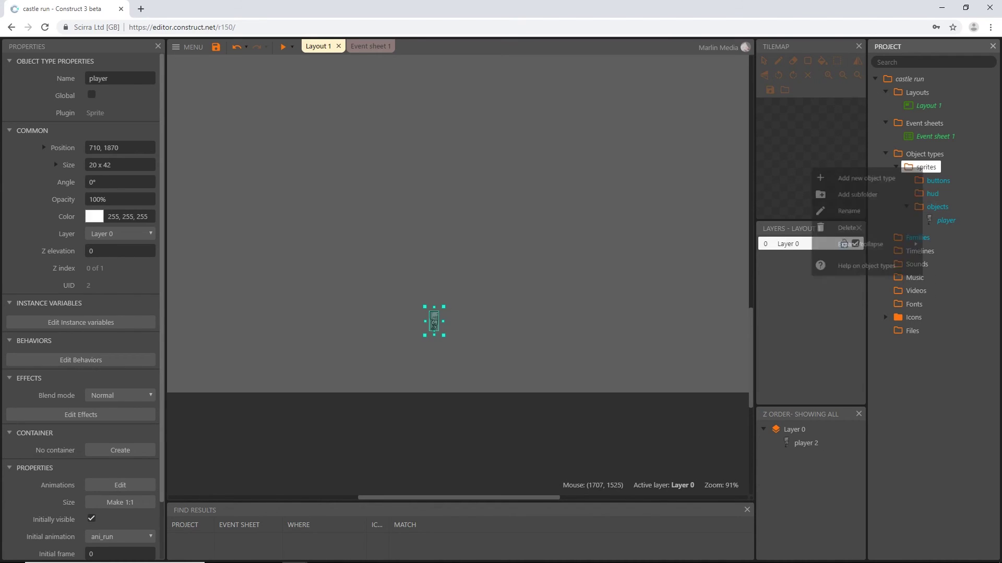
{"action": "left_click", "coordinate": [852, 197]}
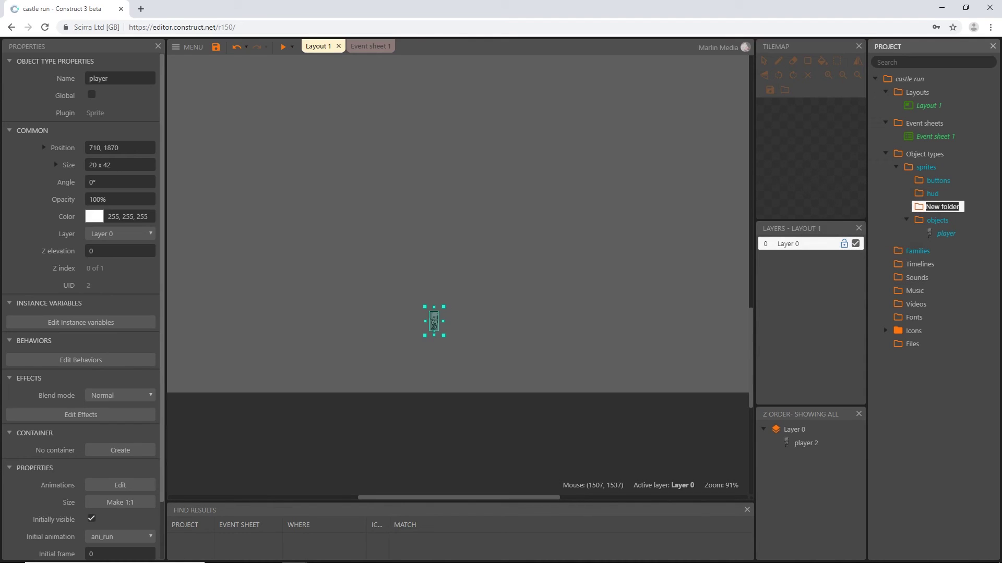
{"action": "type", "text": "levels"}
{"action": "right_click", "coordinate": [926, 167]}
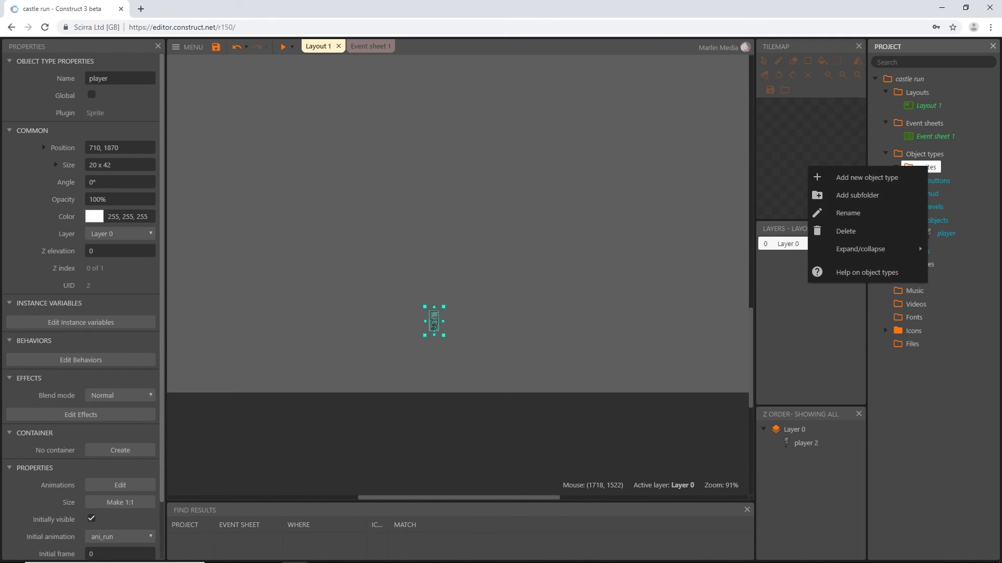
{"action": "key", "text": "Down"}
{"action": "key", "text": "Down"}
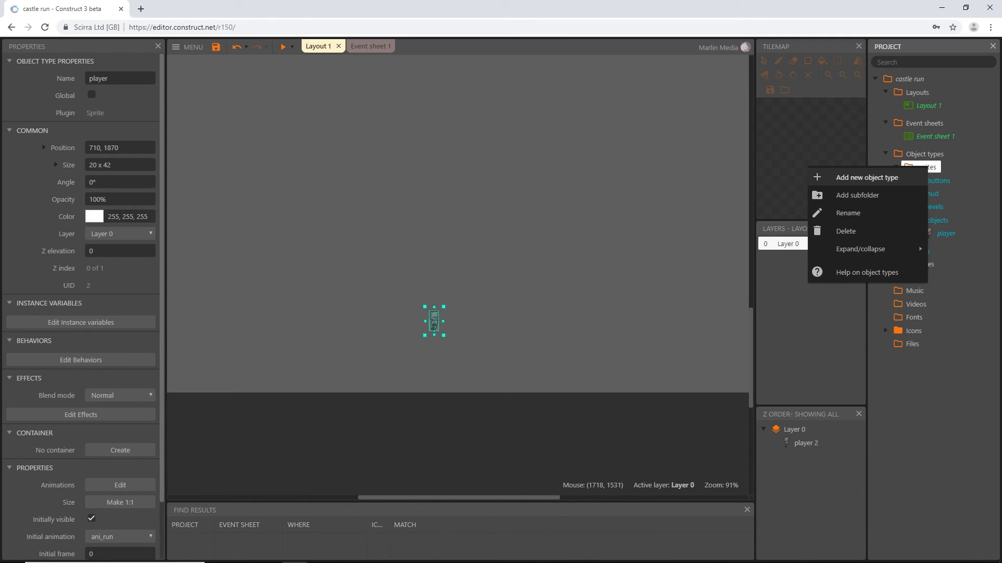
{"action": "key", "text": "Return"}
{"action": "type", "text": "particles"}
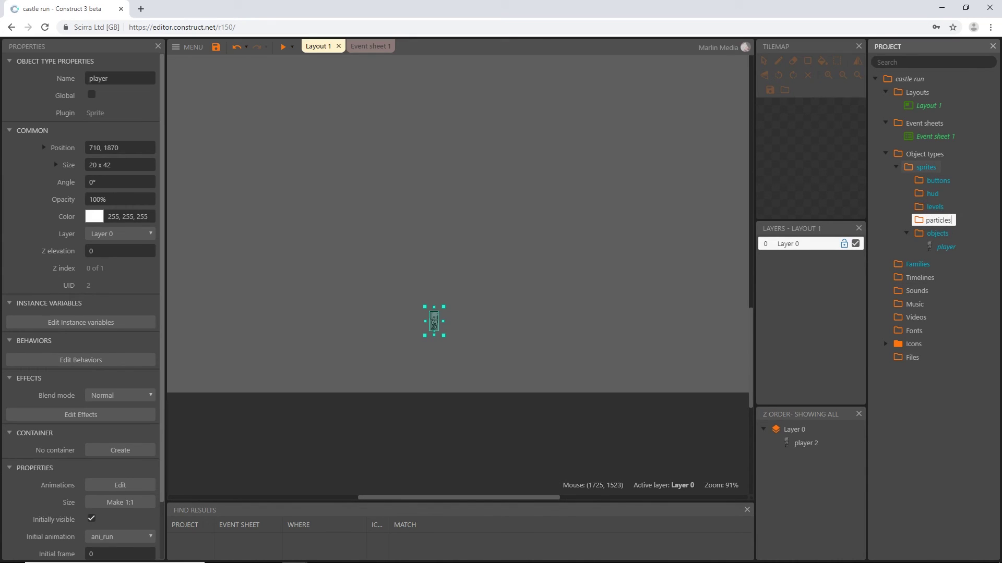
{"action": "key", "text": "Return"}
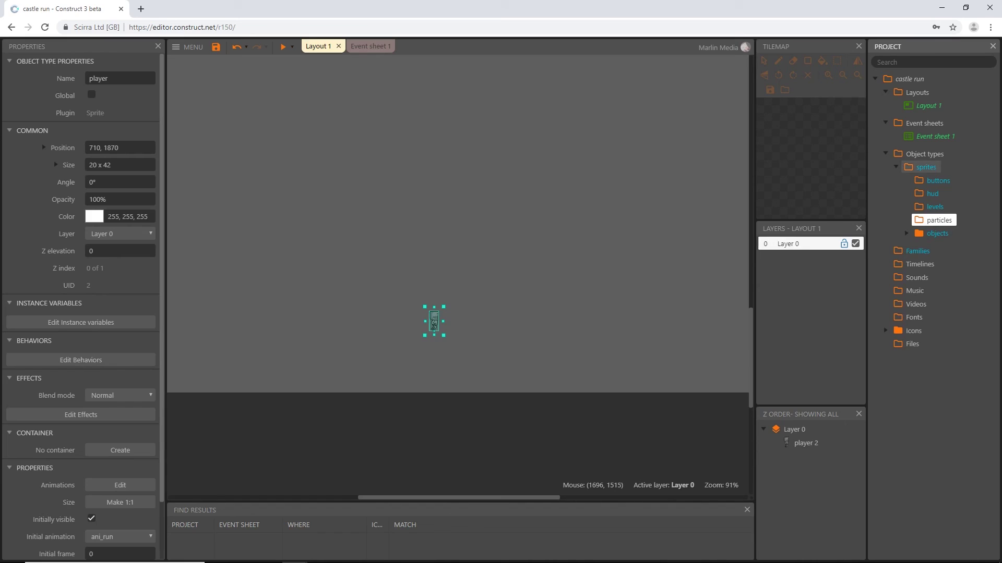
{"action": "left_click", "coordinate": [911, 166]}
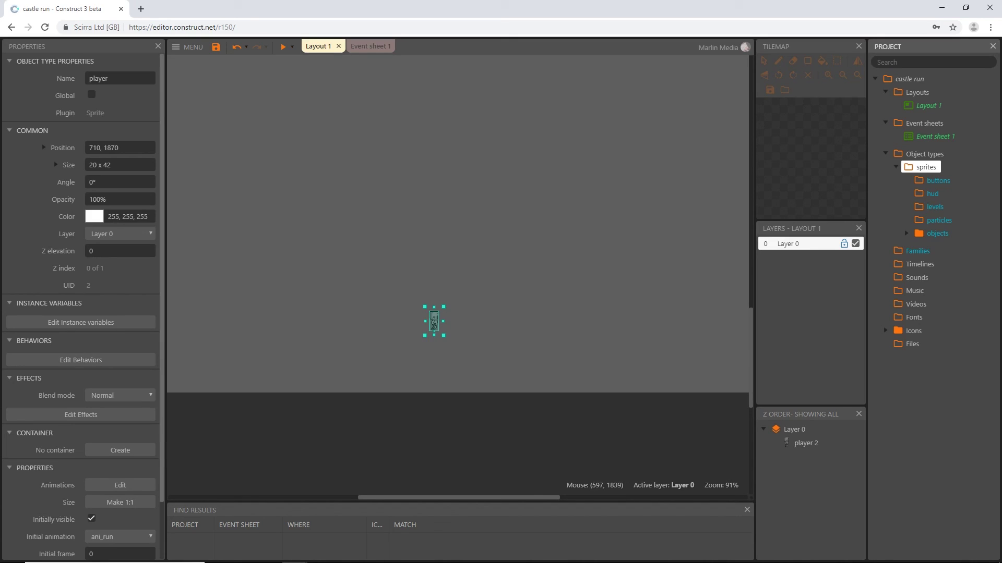
{"action": "scroll", "coordinate": [380, 317], "scroll_direction": "down", "scroll_amount": 6, "text": "ctrl"}
{"action": "middle_click_drag", "start_coordinate": [380, 260], "coordinate": [431, 326]}
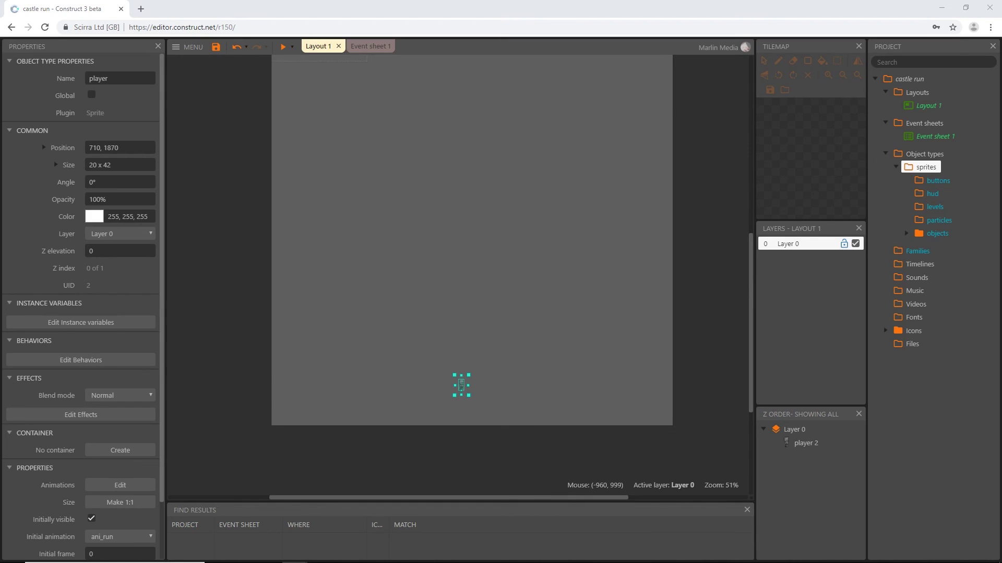